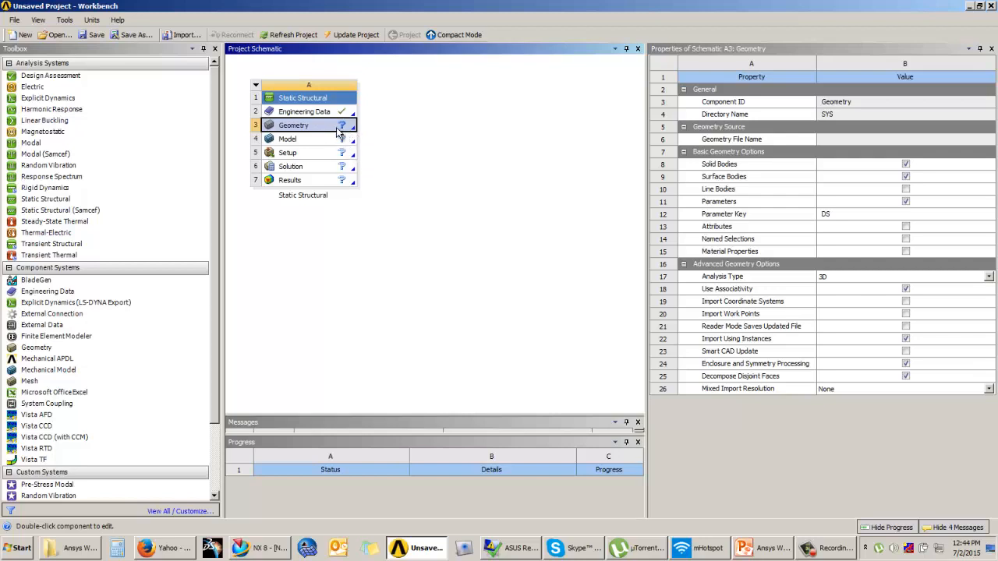
Import TruckMechcompbuckling.agdb into the Geometry cell and open it in DesignModeler.
right_click(346, 132)
mouse_move(374, 147)
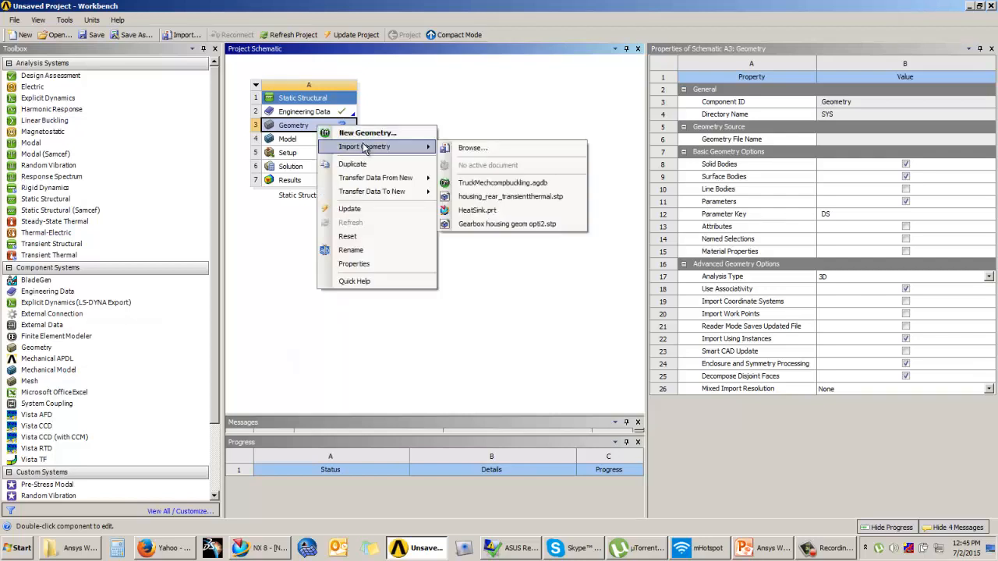
left_click(471, 149)
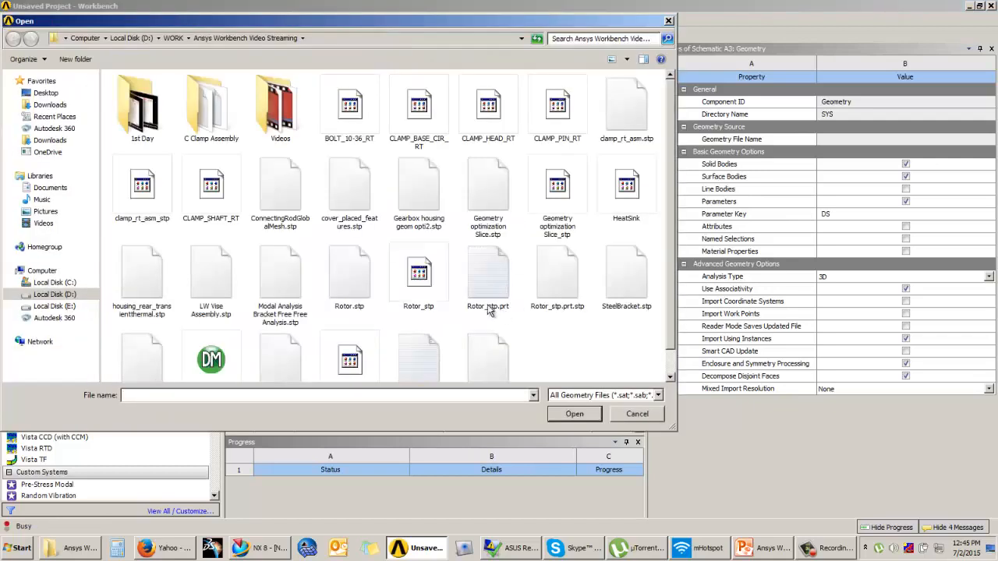
left_click(212, 359)
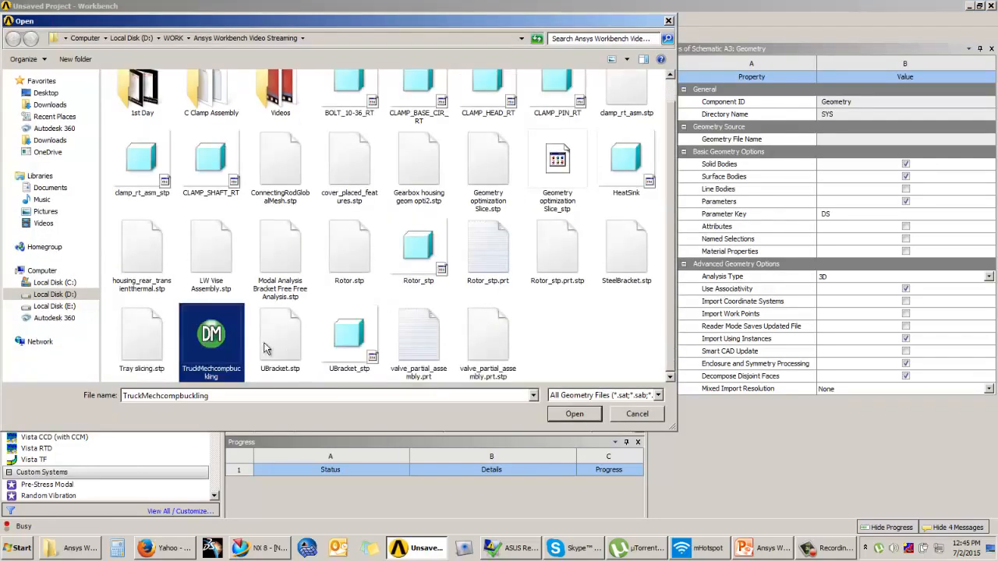
left_click(571, 414)
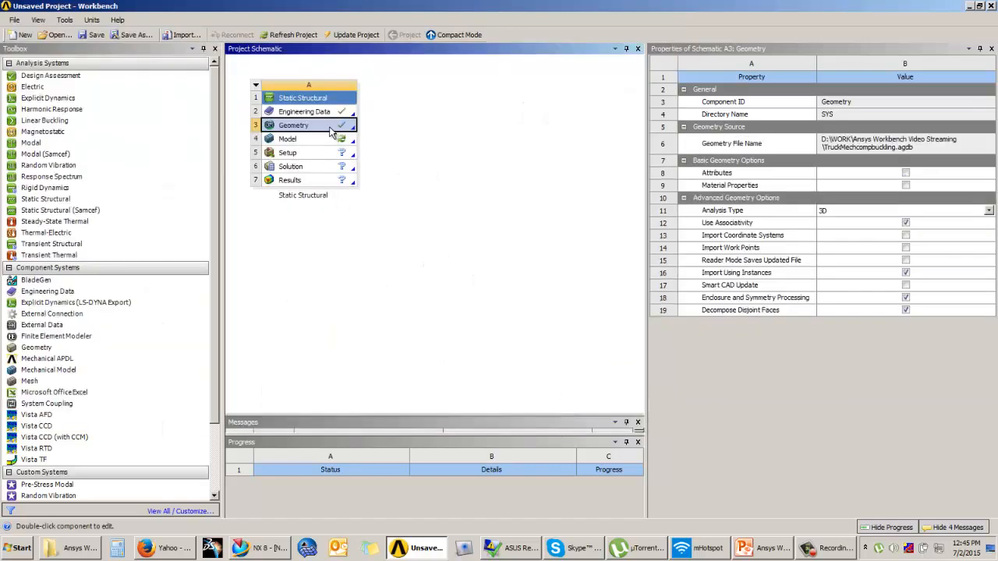
double_click(322, 127)
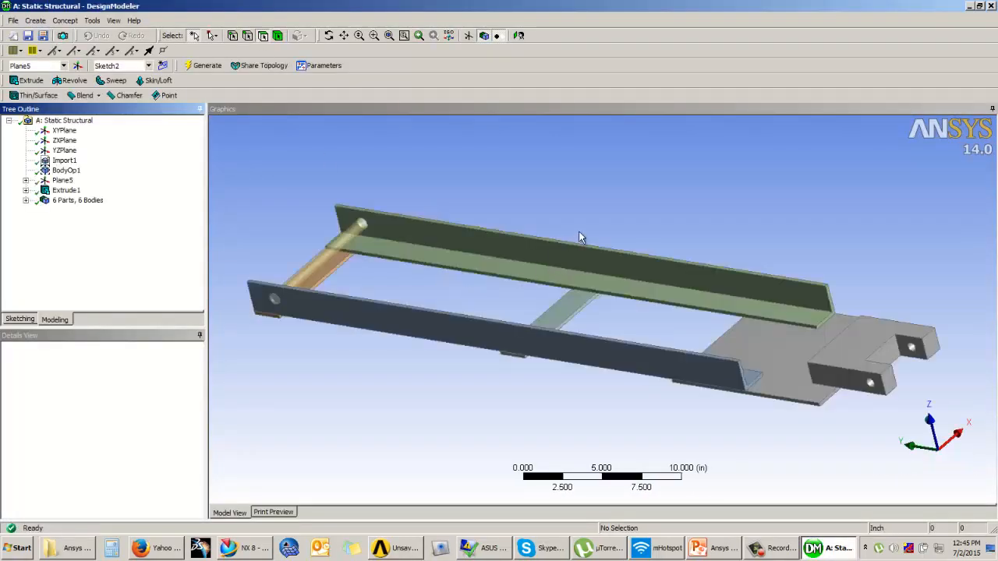
List the six frame bodies and turn off Frozen Body Transparency so the pin rod shows opaque.
middle_click_drag(603, 229, 553, 232)
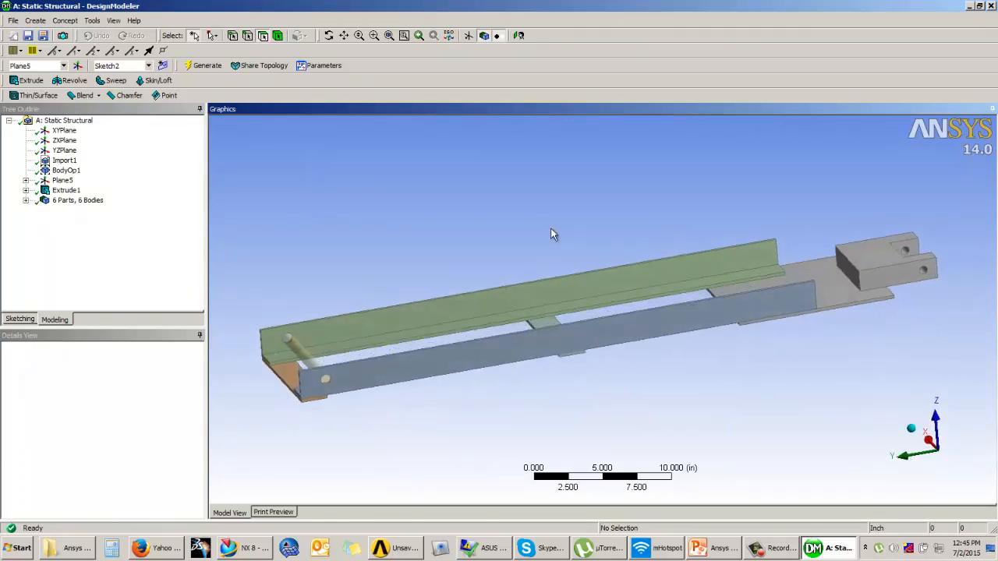
left_click(26, 201)
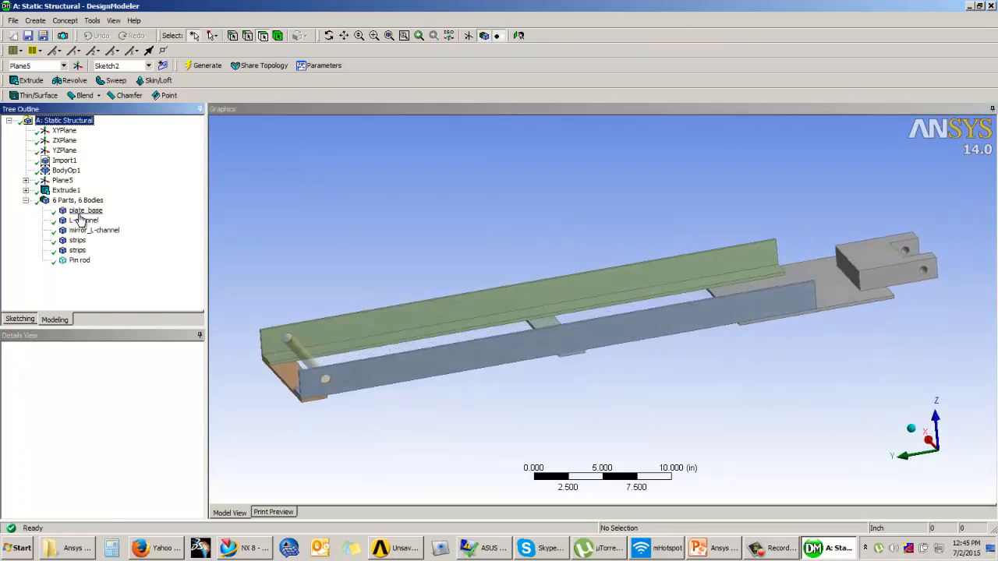
left_click(114, 21)
left_click(160, 91)
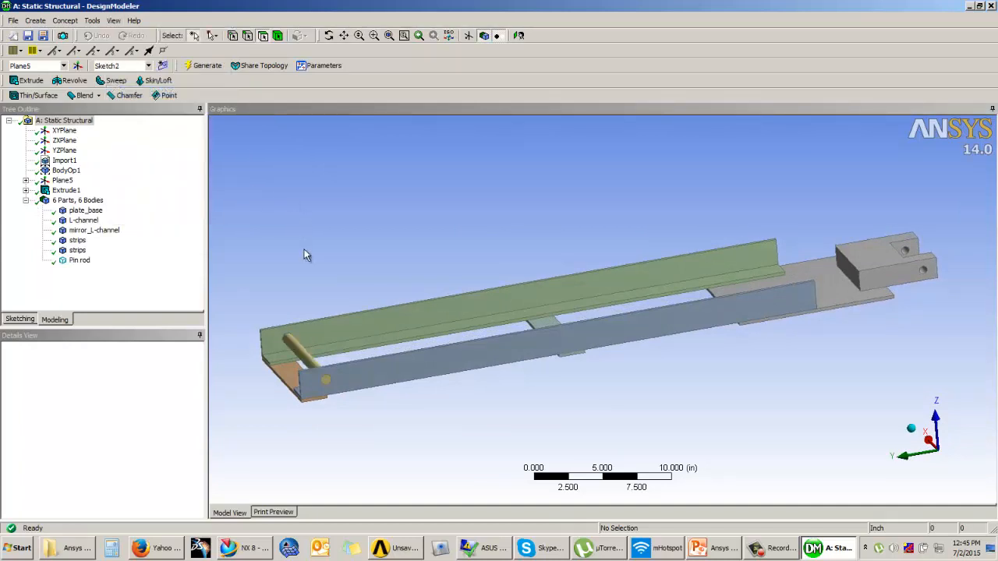
middle_click_drag(478, 414, 608, 390)
middle_click_drag(414, 241, 456, 332)
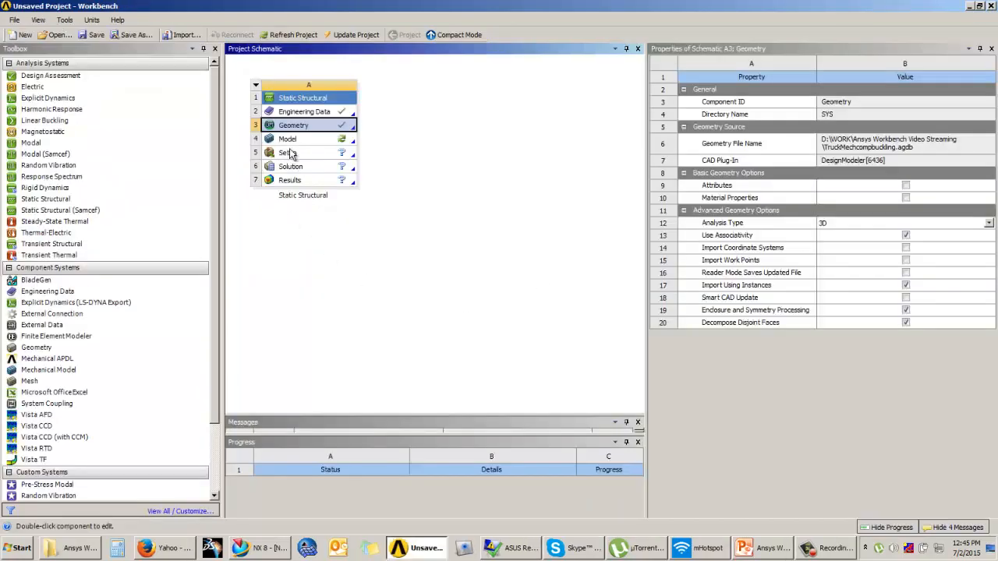
Launch ANSYS Mechanical from the Model cell and bring its window to the front.
left_click(289, 140)
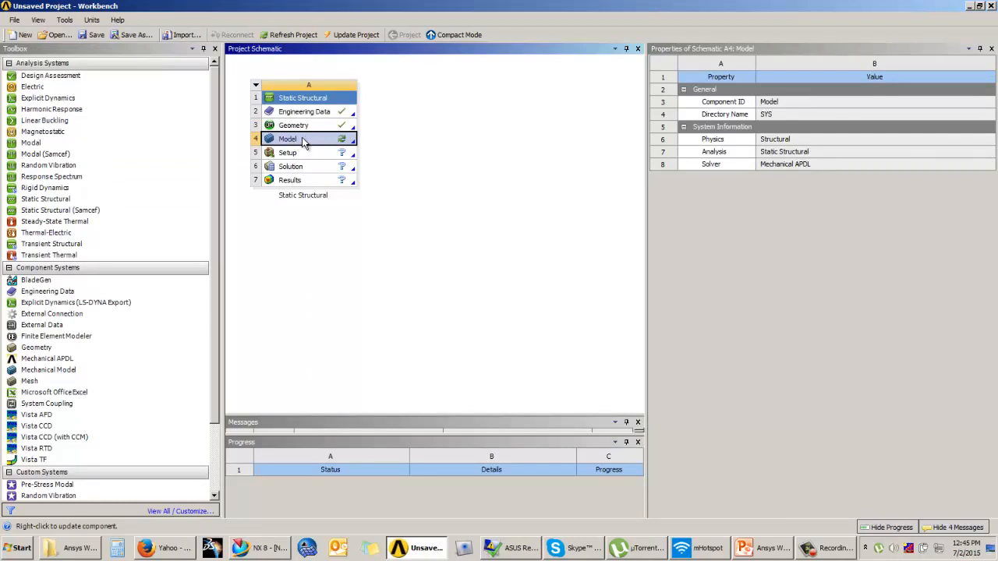
double_click(305, 143)
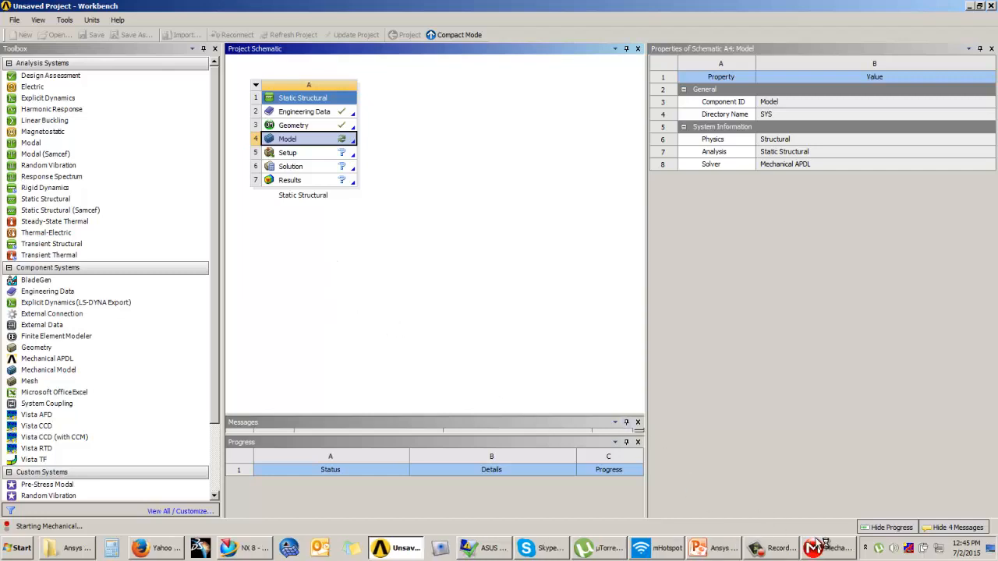
mouse_move(819, 551)
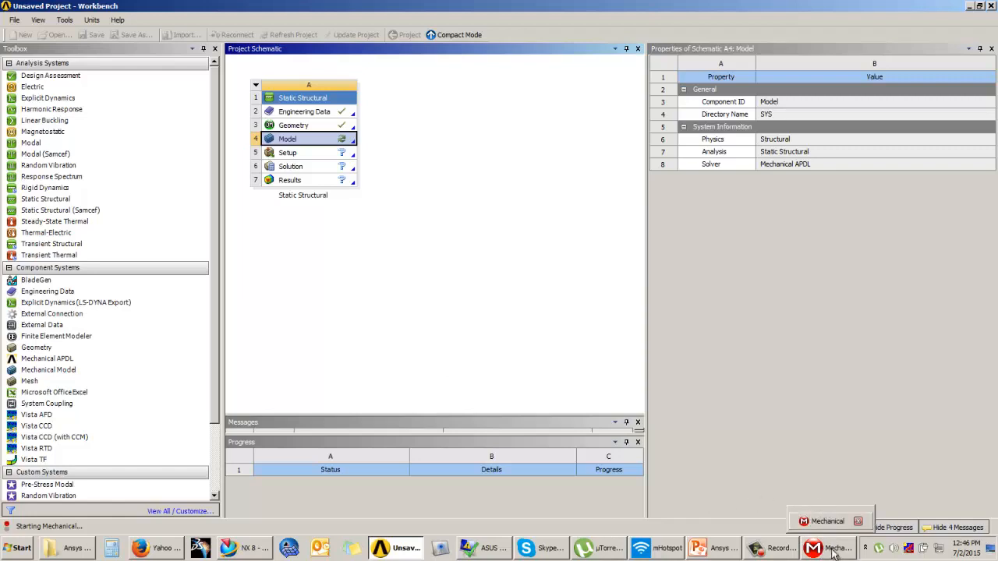
left_click(815, 550)
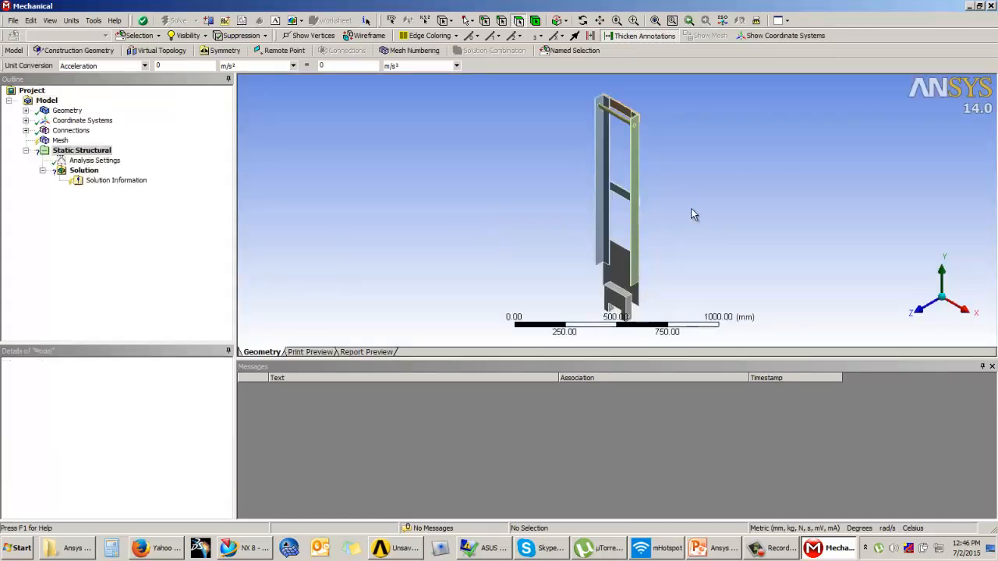
Select all six frame bodies and confirm they are Structural Steel.
middle_click_drag(584, 217, 622, 138)
scroll(655, 163, "up", 3)
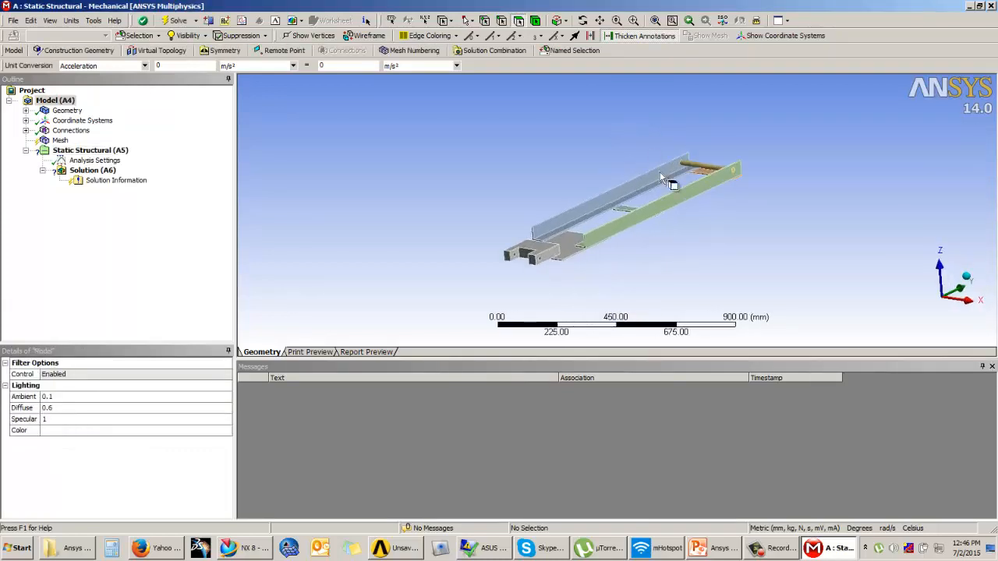
left_click(26, 110)
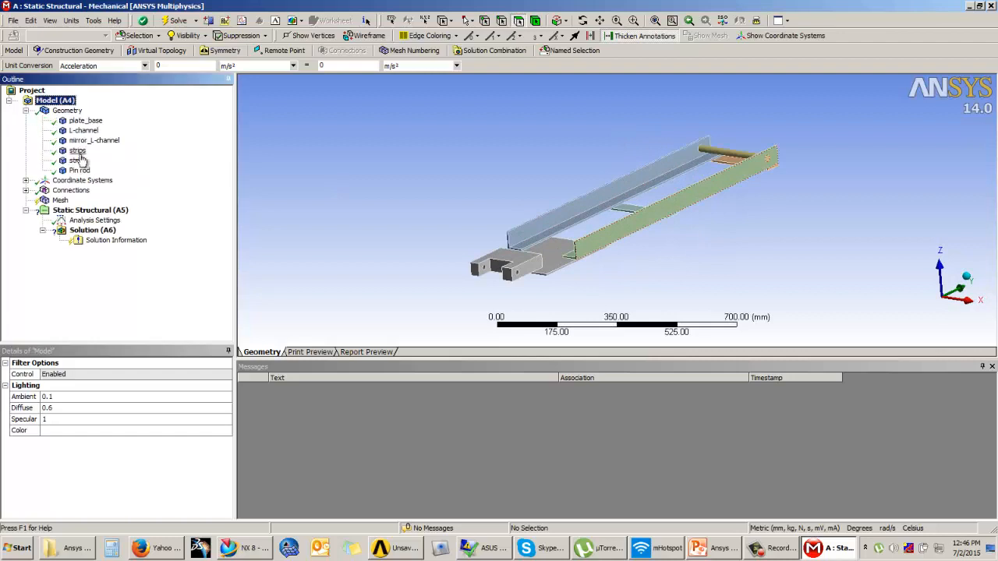
left_click_drag(85, 122, 81, 174)
middle_click_drag(615, 201, 581, 197)
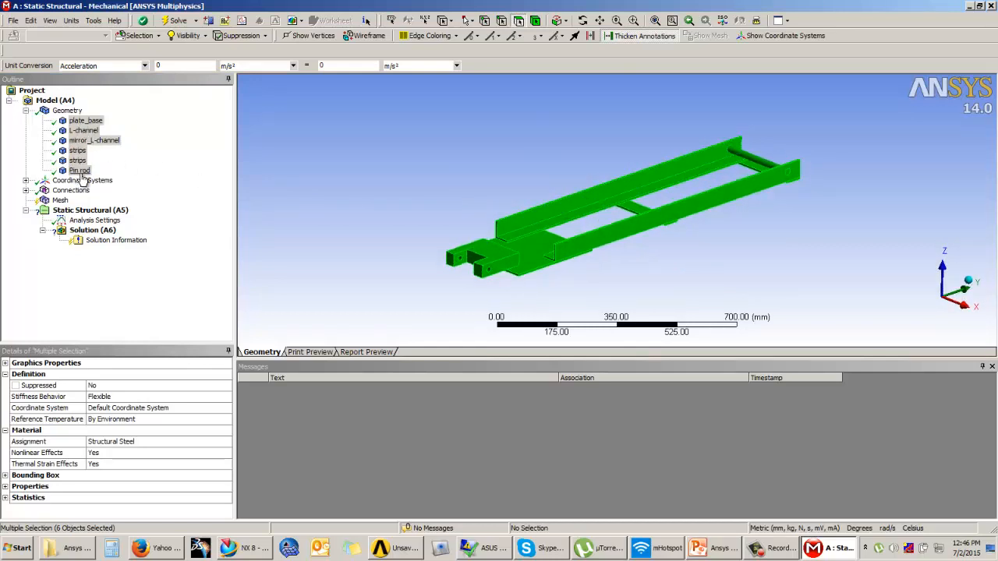
left_click(144, 441)
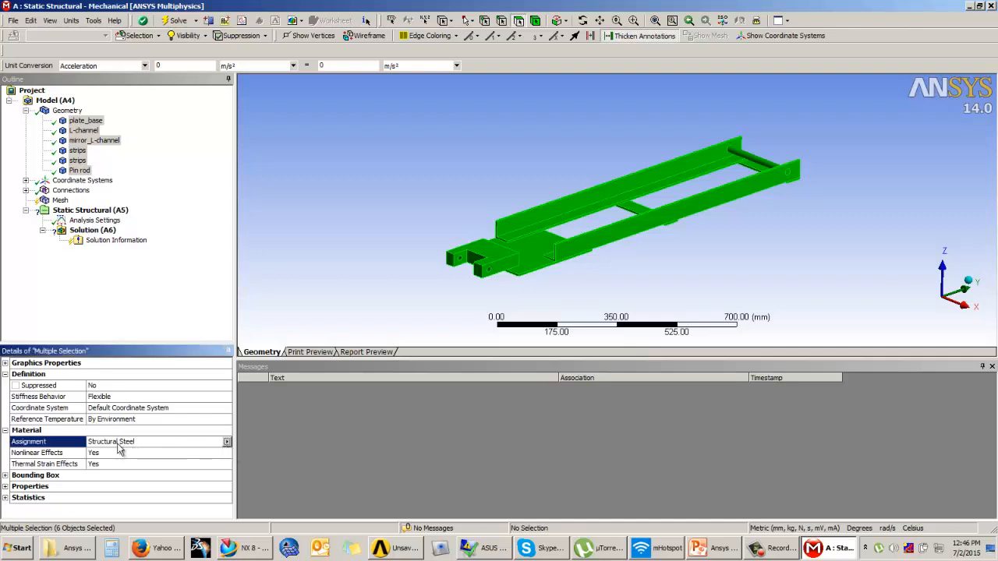
left_click(128, 302)
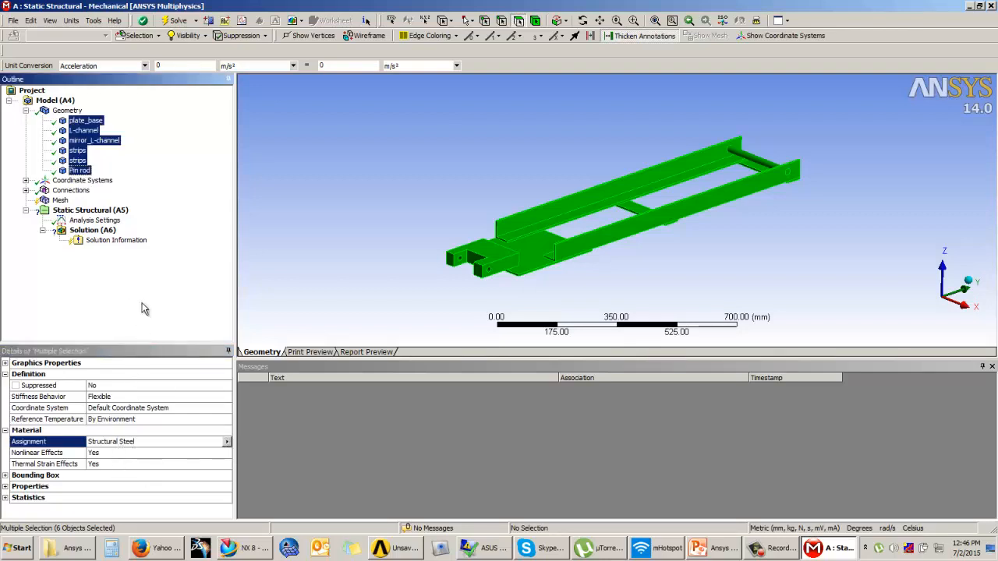
Review the contact regions, including Contact Region 4 bonding the L-channel to the strips.
left_click(26, 191)
left_click(42, 201)
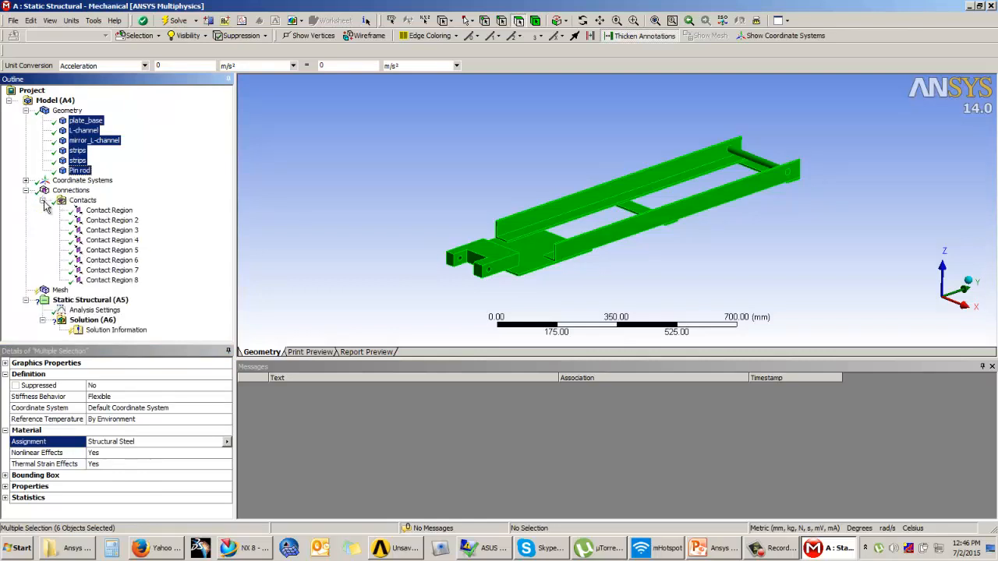
left_click(111, 221)
left_click(113, 231)
left_click(113, 241)
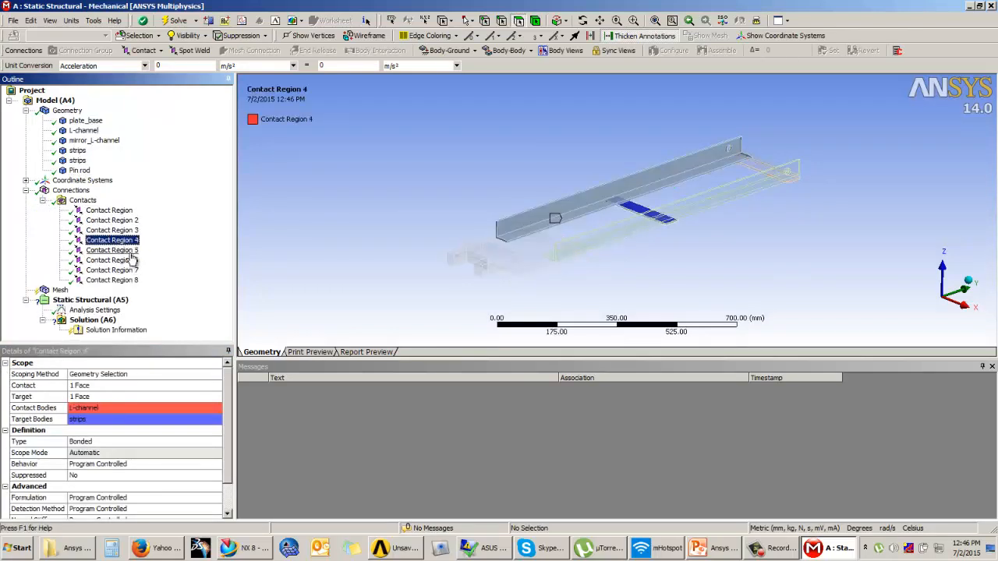
left_click(707, 553)
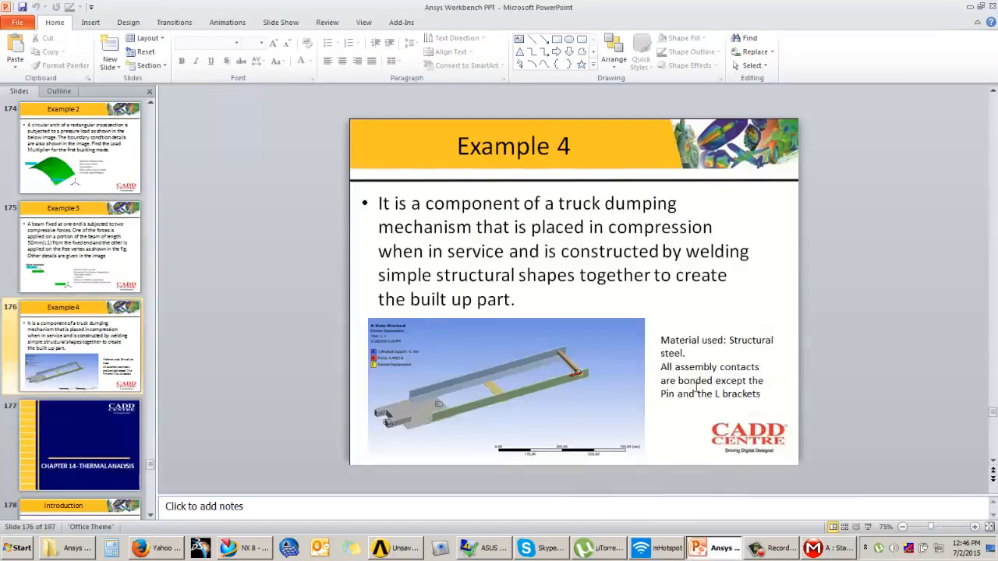
left_click_drag(665, 366, 760, 395)
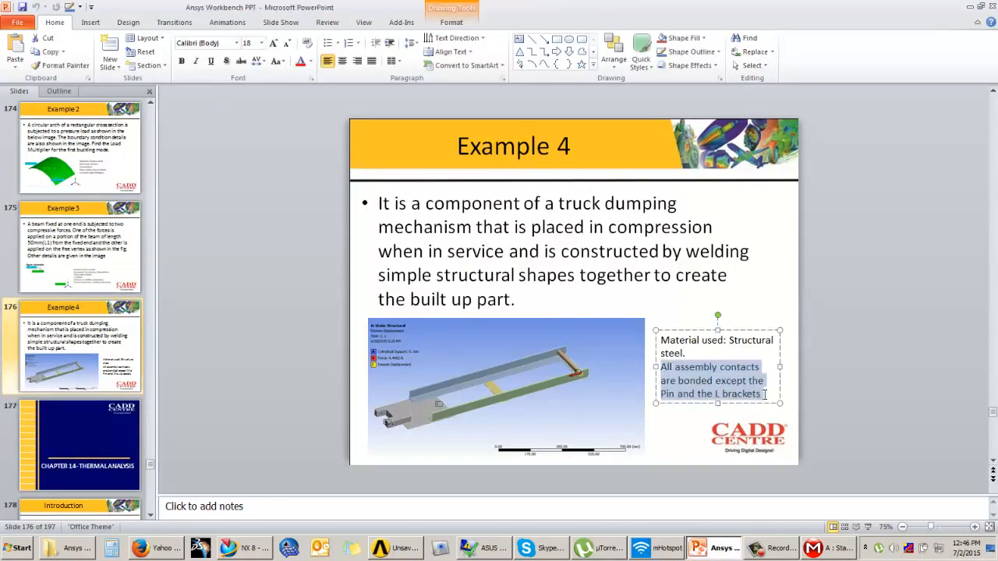
left_click(845, 455)
left_click(816, 551)
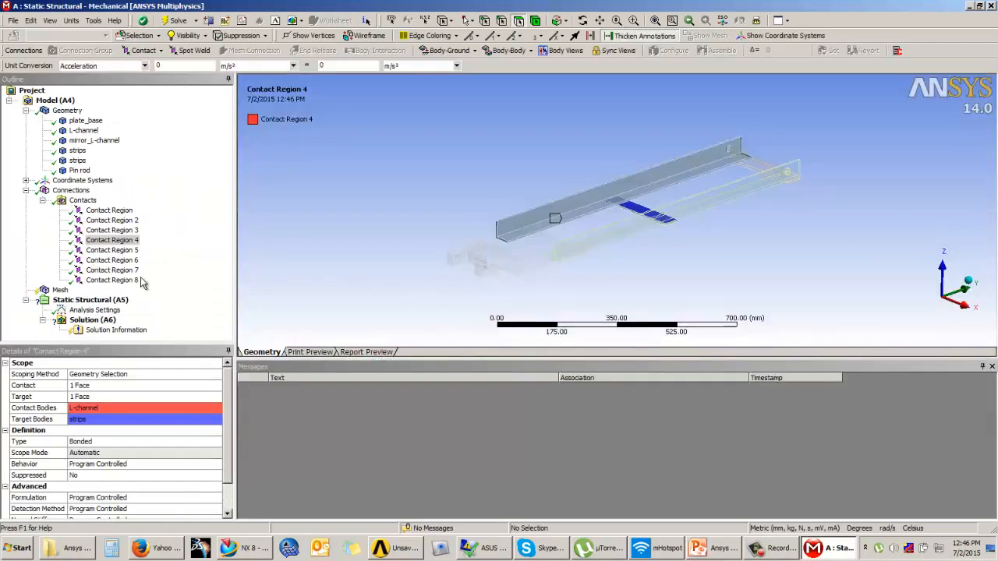
Locate the two Pin rod contacts, Contact Regions 5 and 8, zooming onto the pin rod.
left_click(117, 280)
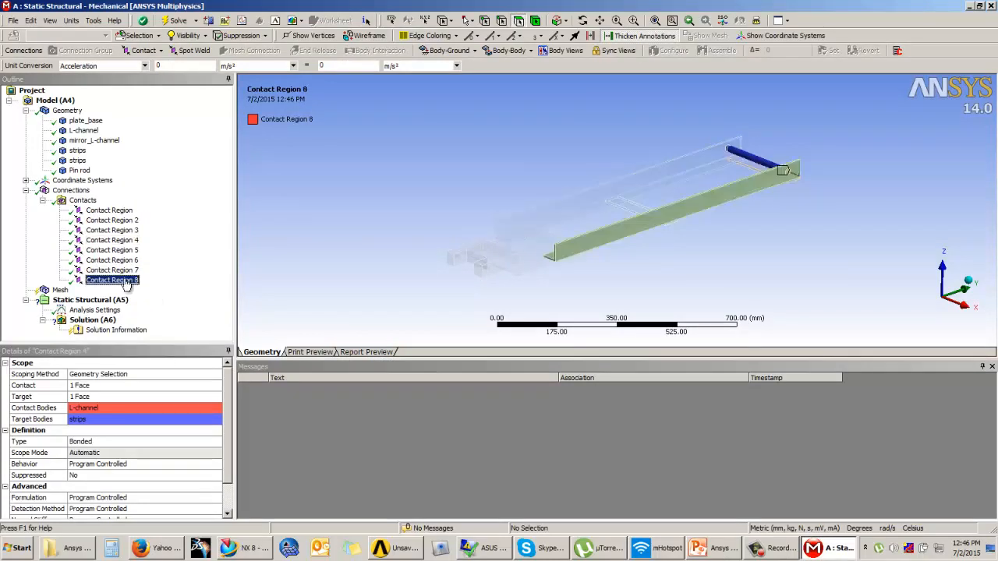
left_click(120, 272)
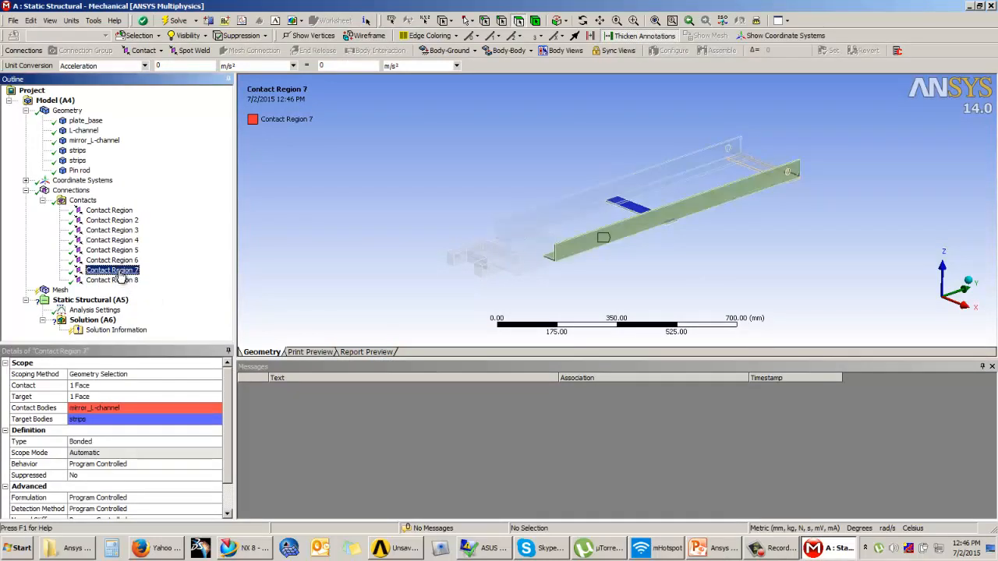
left_click(117, 281)
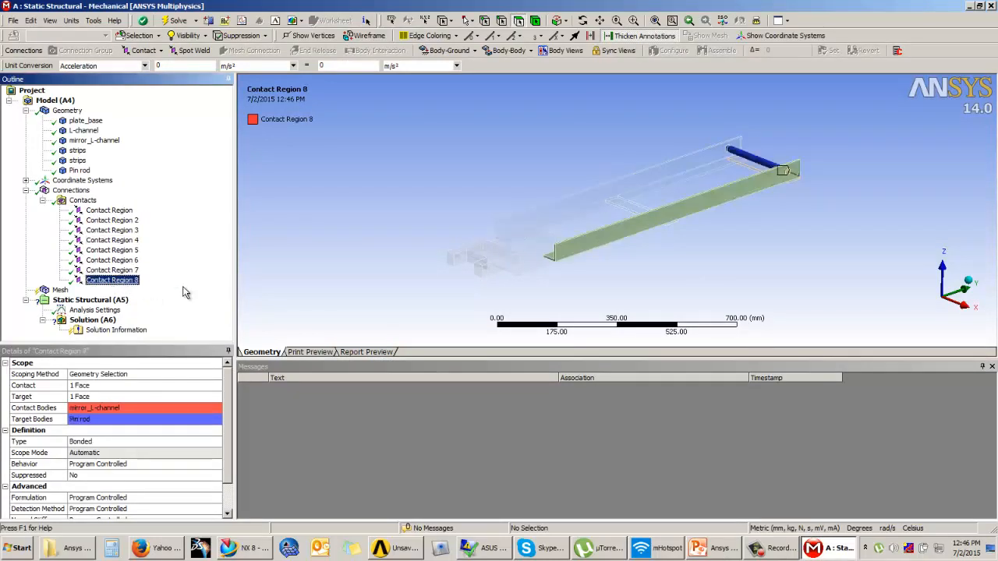
left_click(754, 248)
scroll(754, 248, "up", 5)
middle_click_drag(855, 166, 631, 210, "ctrl")
scroll(621, 238, "up", 4)
scroll(621, 240, "up", 1)
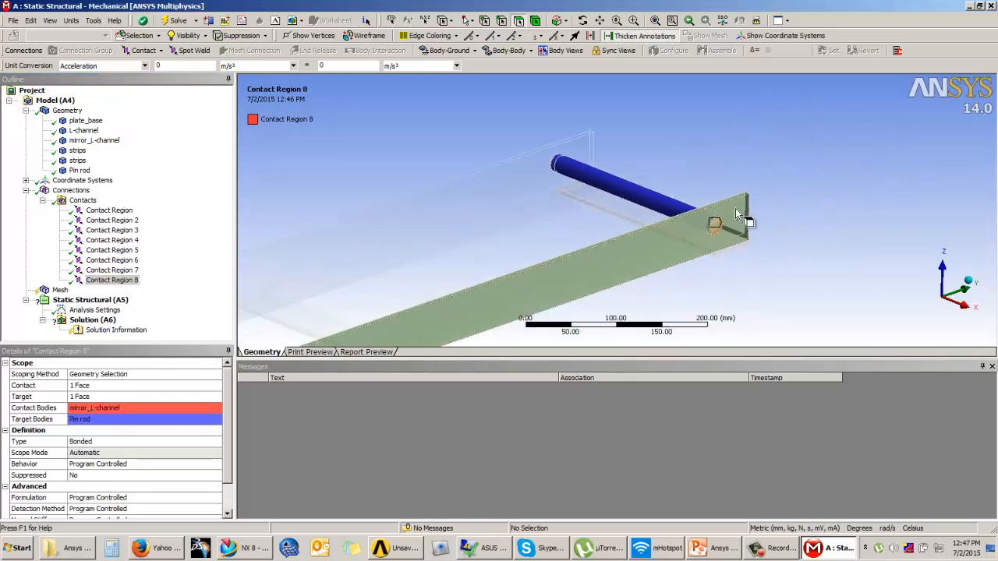
left_click(123, 260)
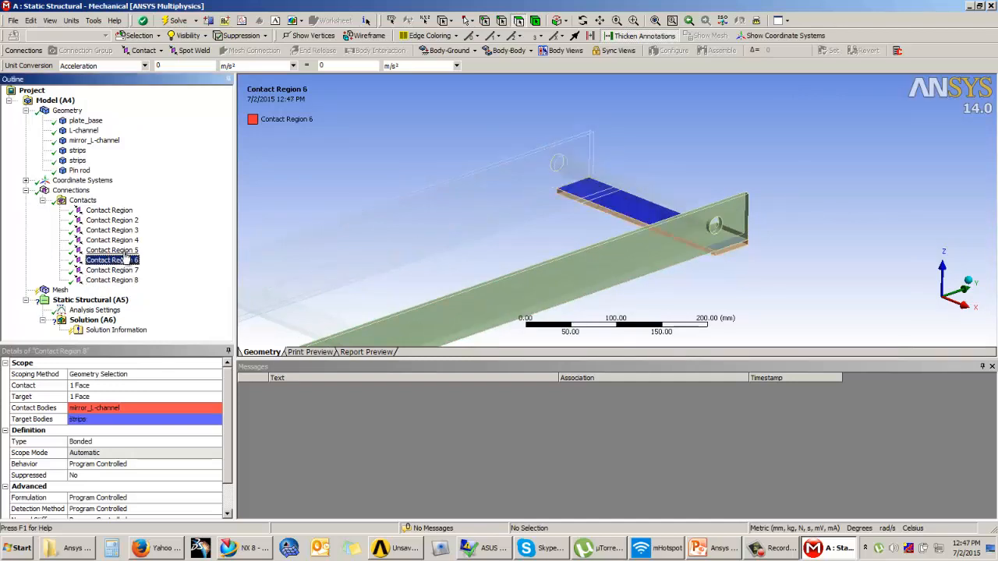
left_click(121, 251)
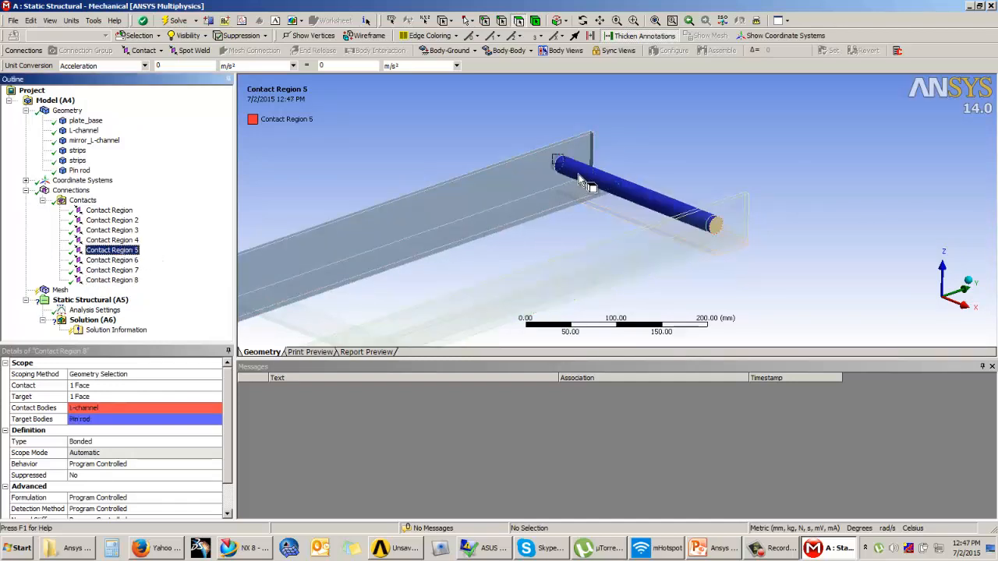
Change Contact Regions 5 and 8 from Bonded to No Separation.
left_click(190, 442)
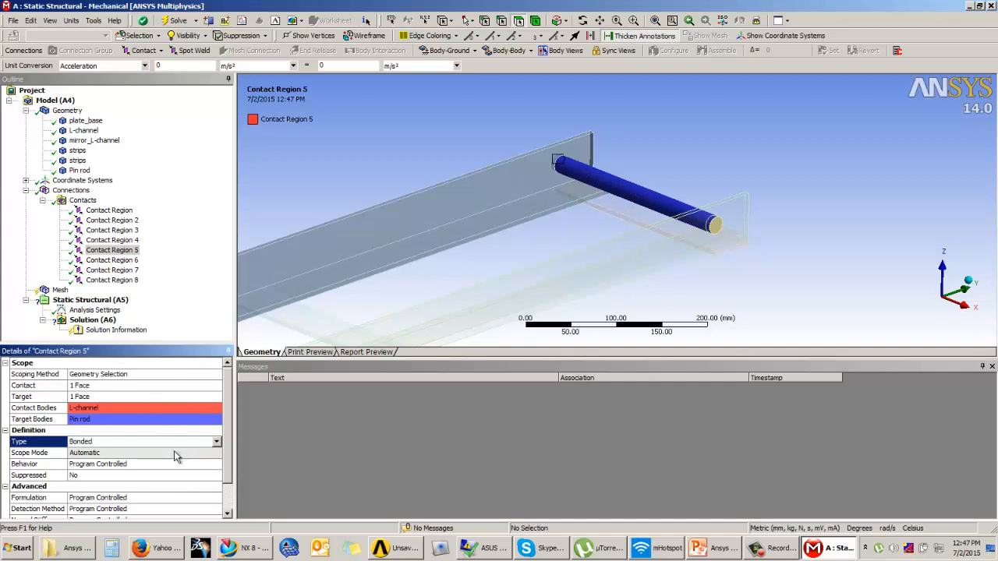
left_click(216, 442)
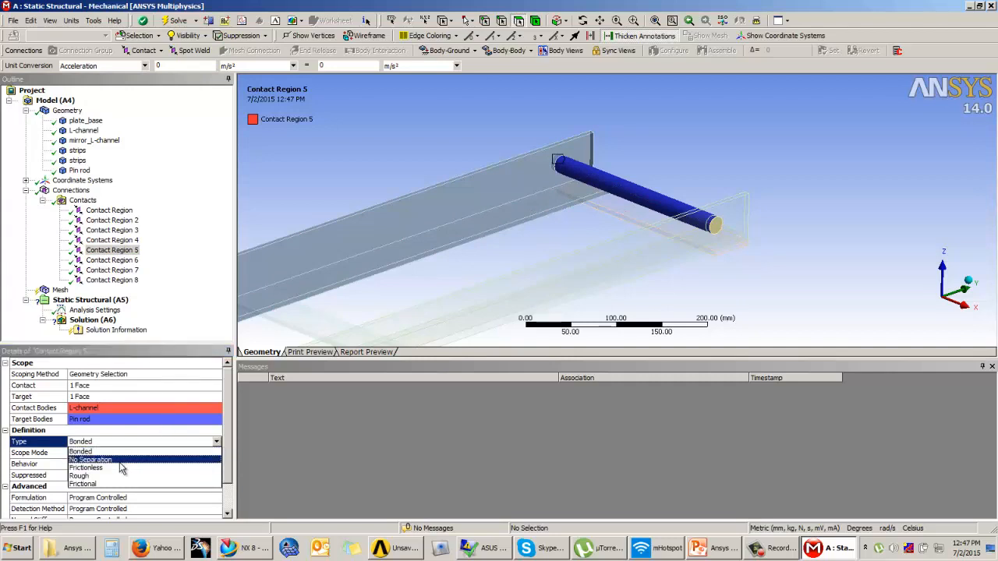
left_click(121, 460)
left_click(128, 281)
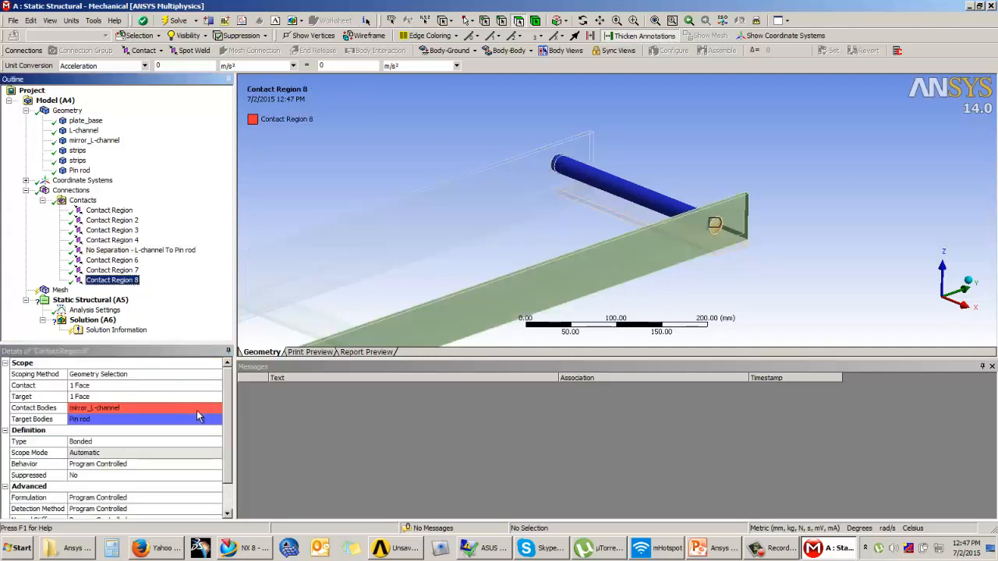
left_click(209, 442)
left_click(217, 442)
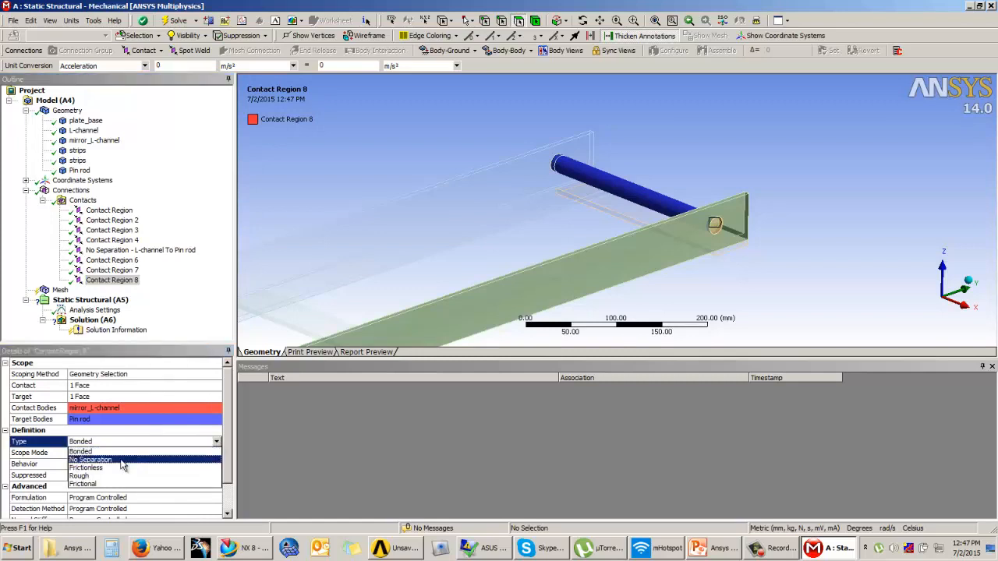
left_click(124, 461)
Review Contact Regions 1–4 and collapse the Contacts list.
scroll(784, 191, "up", 2)
scroll(784, 191, "down", 3)
left_click(118, 240)
left_click(116, 231)
left_click(117, 221)
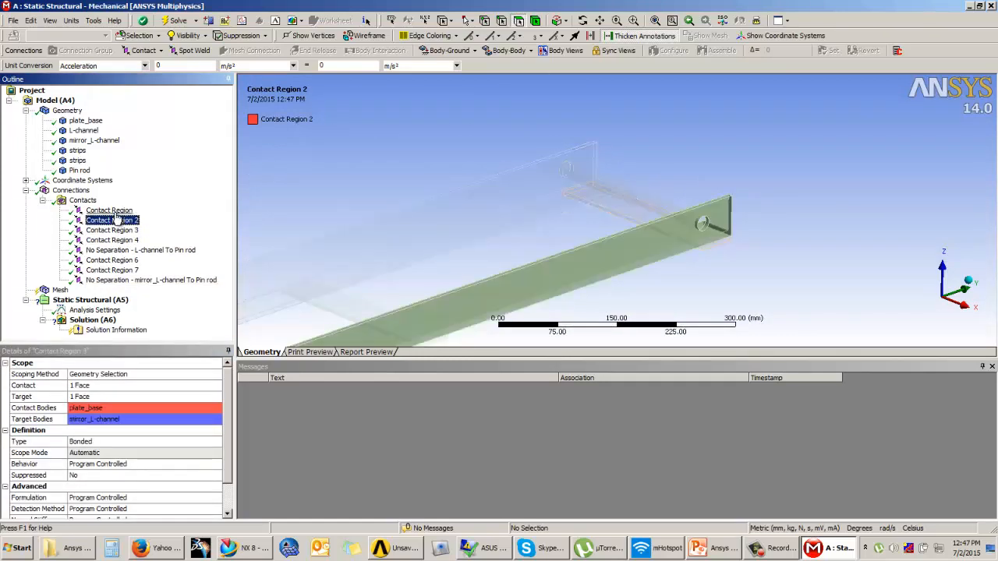
left_click(116, 211)
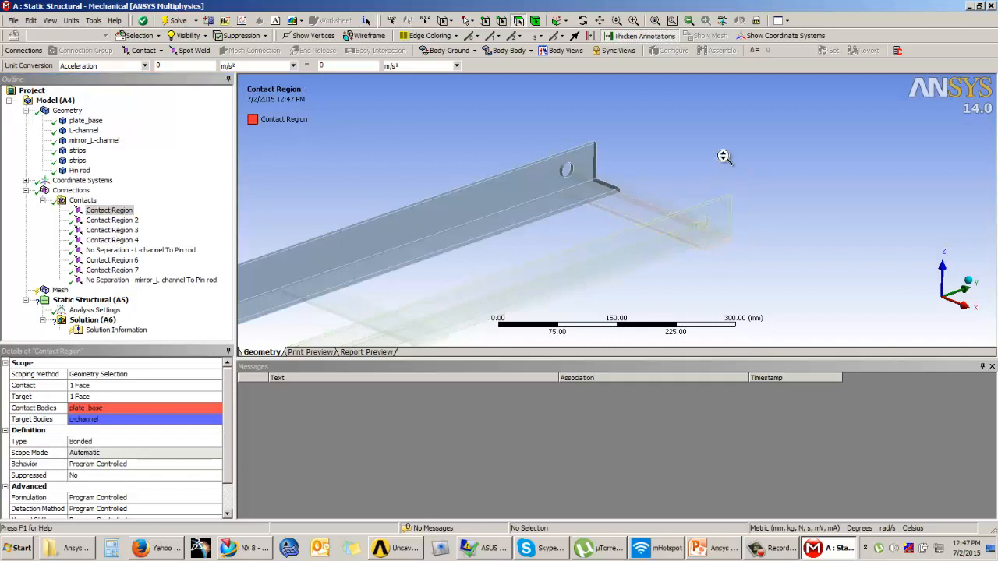
scroll(688, 154, "down", 3)
scroll(750, 156, "down", 2)
middle_click_drag(599, 212, 523, 254)
left_click(43, 200)
scroll(546, 210, "up", 1)
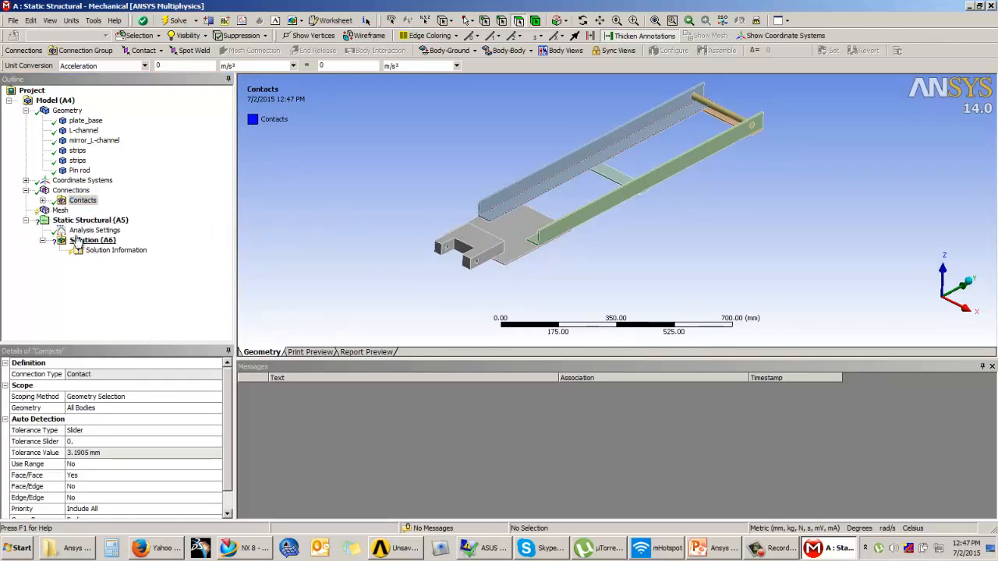
Generate the default triangular mesh over the whole frame from the Mesh branch.
left_click(59, 210)
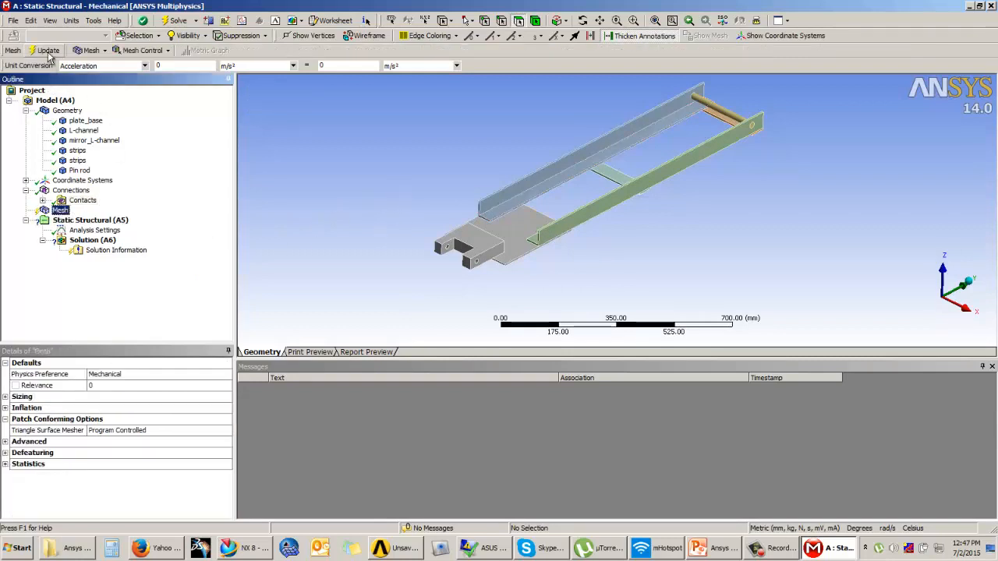
left_click(47, 50)
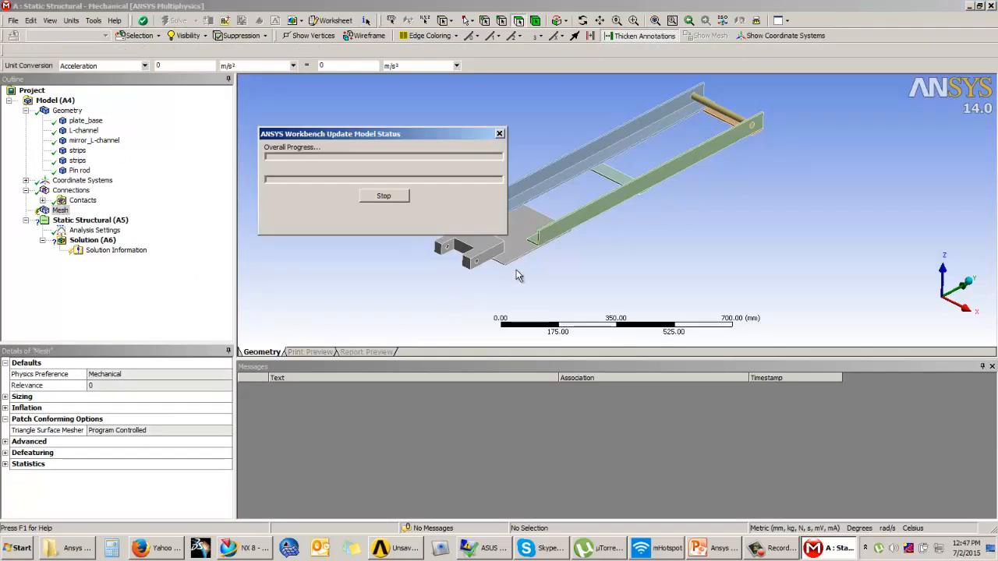
middle_click_drag(600, 217, 639, 261, "ctrl")
scroll(623, 264, "up", 3)
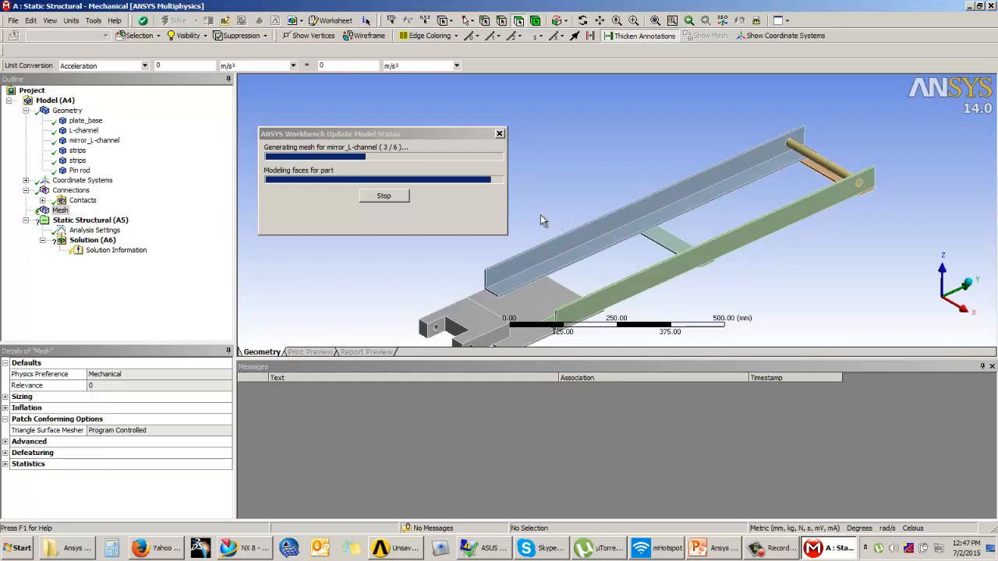
left_click(772, 549)
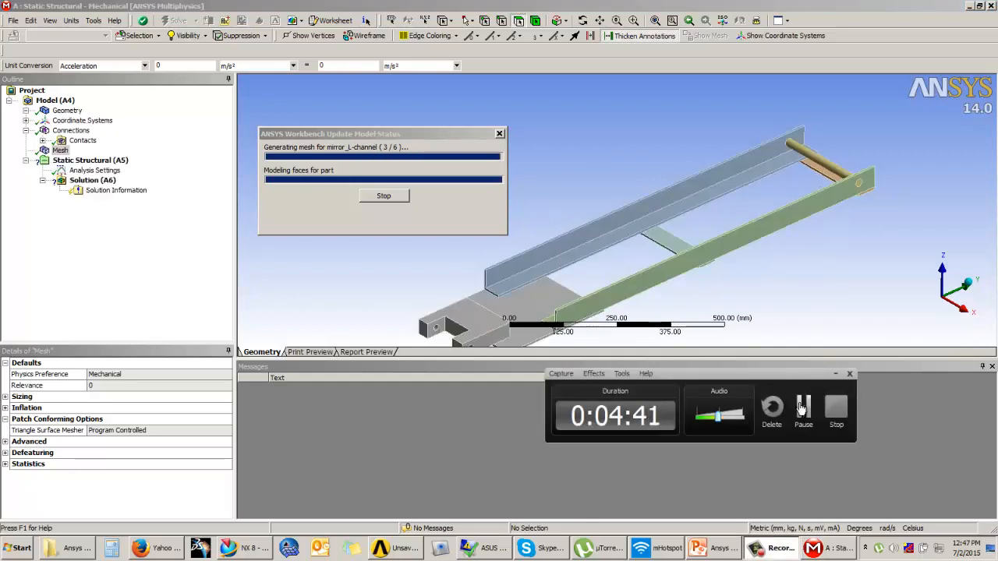
left_click(798, 407)
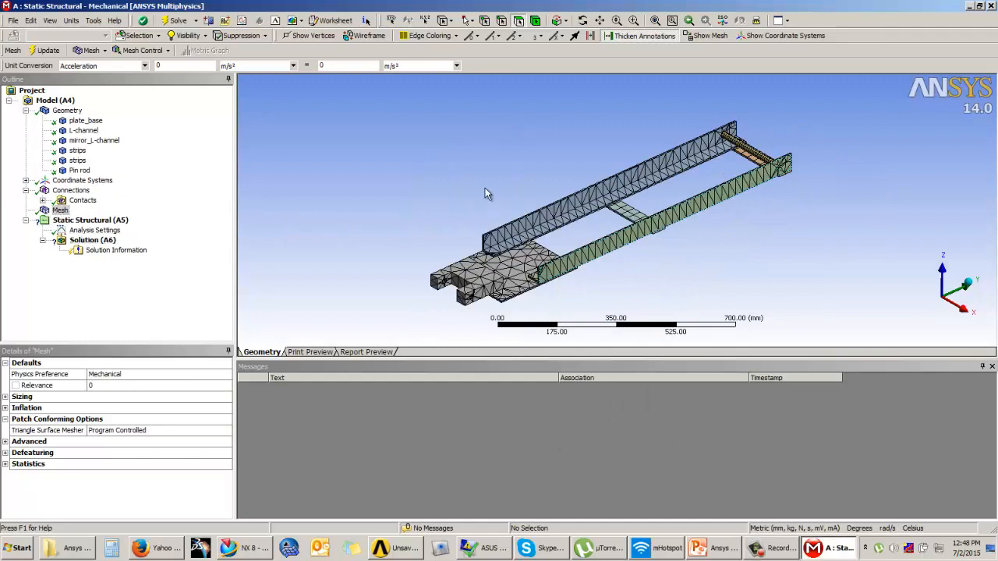
left_click(61, 211)
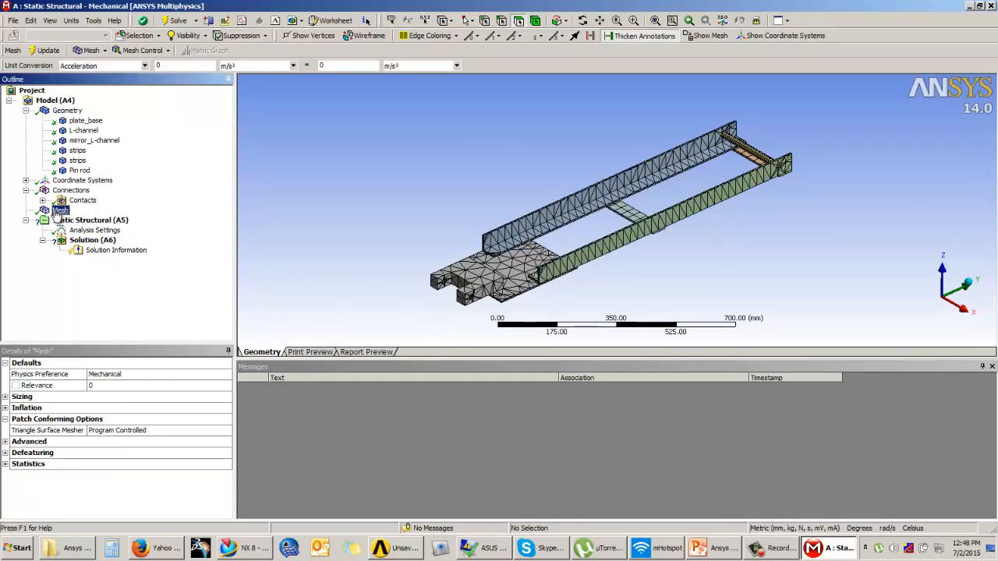
left_click(688, 295)
scroll(630, 262, "up", 3)
scroll(626, 258, "down", 5)
middle_click_drag(626, 257, 609, 258, "ctrl")
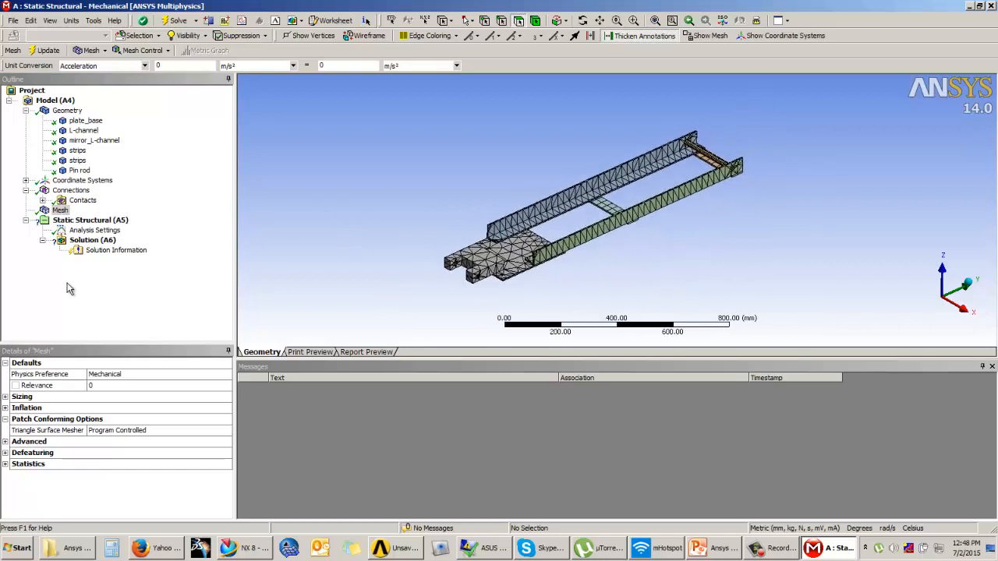
left_click(159, 52)
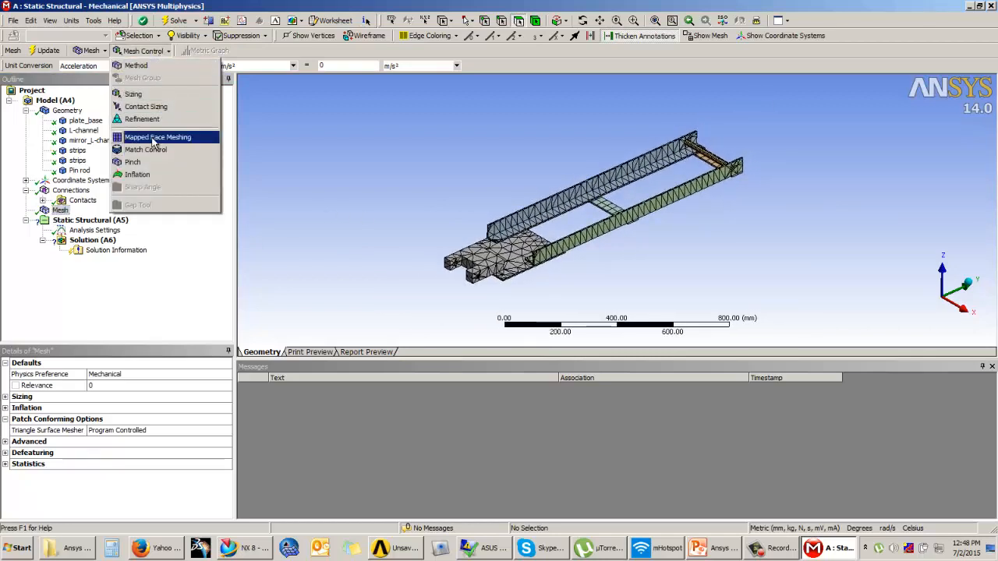
Add a Body Sizing on the base plate with 20 mm element size and remesh.
left_click(144, 97)
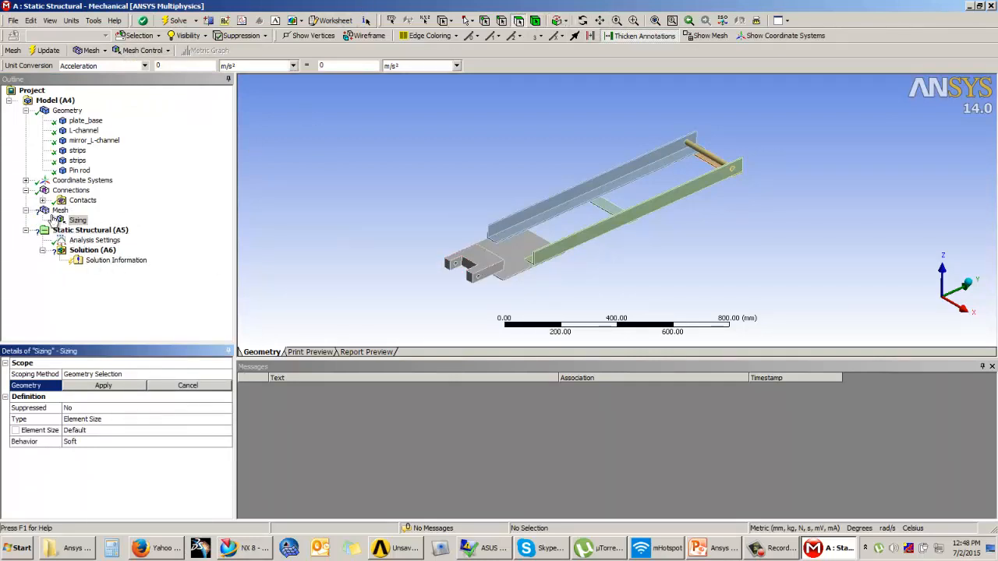
left_click(493, 281)
left_click(93, 421)
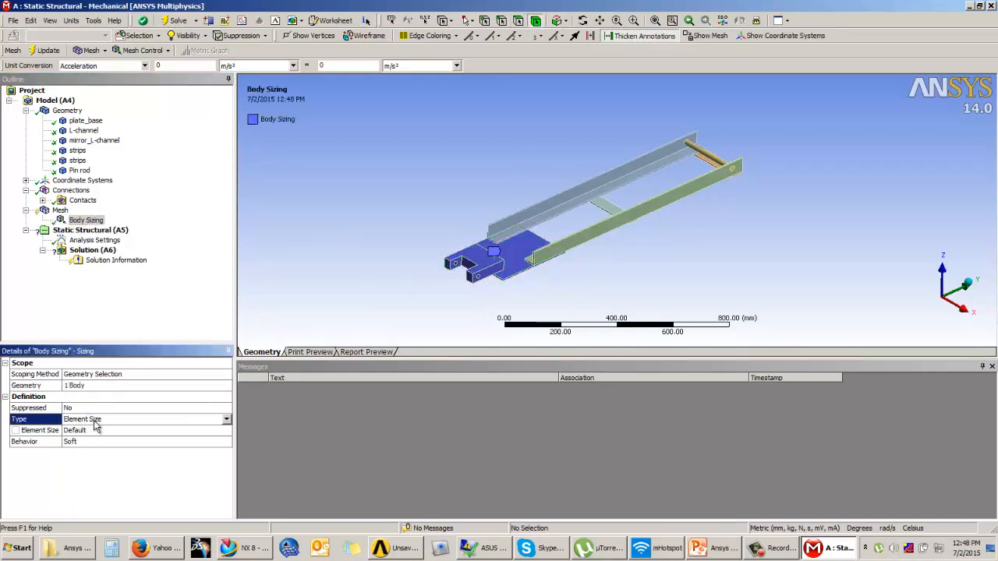
left_click(99, 430)
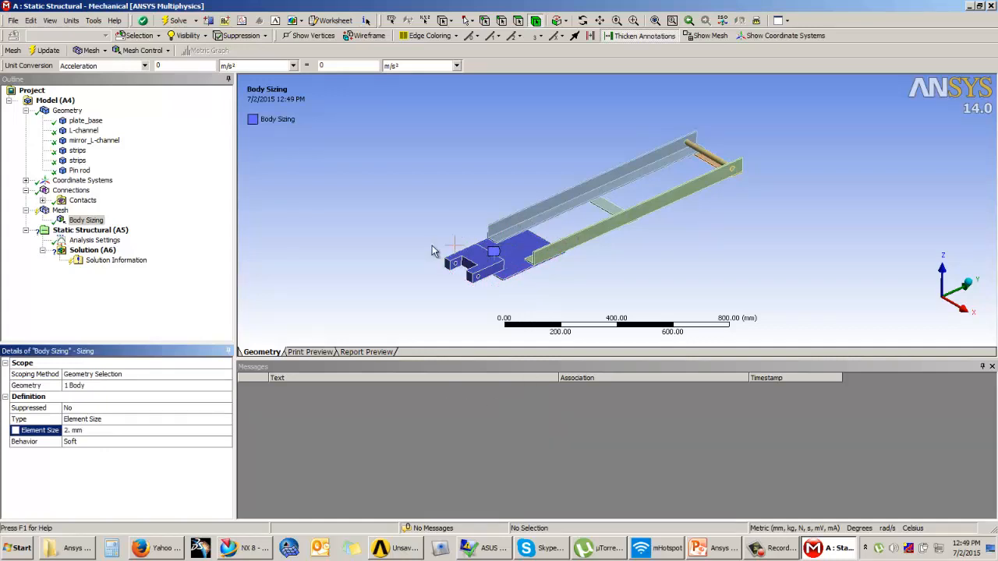
type("10")
key("Return")
key("Return")
left_click(52, 49)
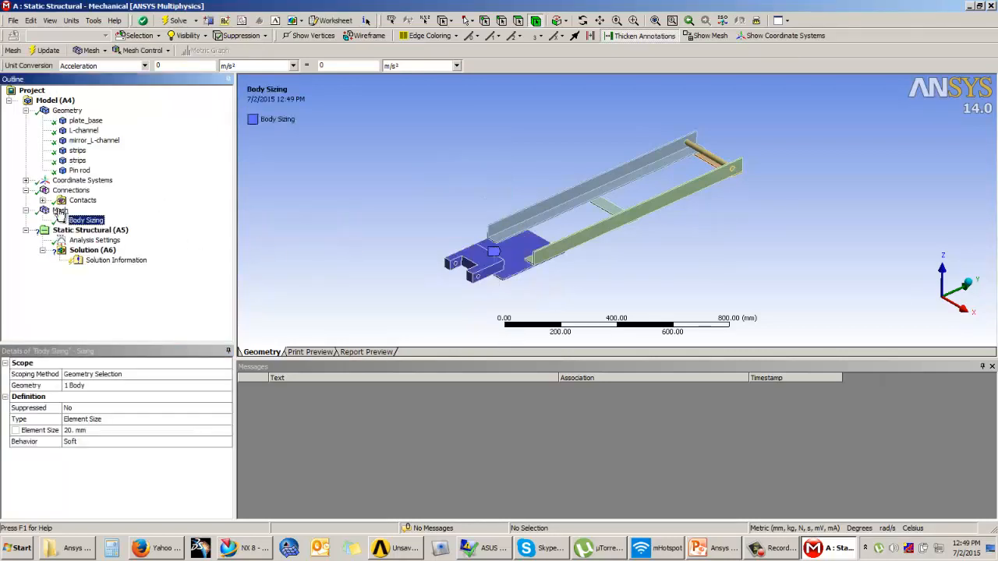
left_click(143, 51)
Scope a second Sizing control to the channels, strips and pin rod (five bodies).
left_click(133, 93)
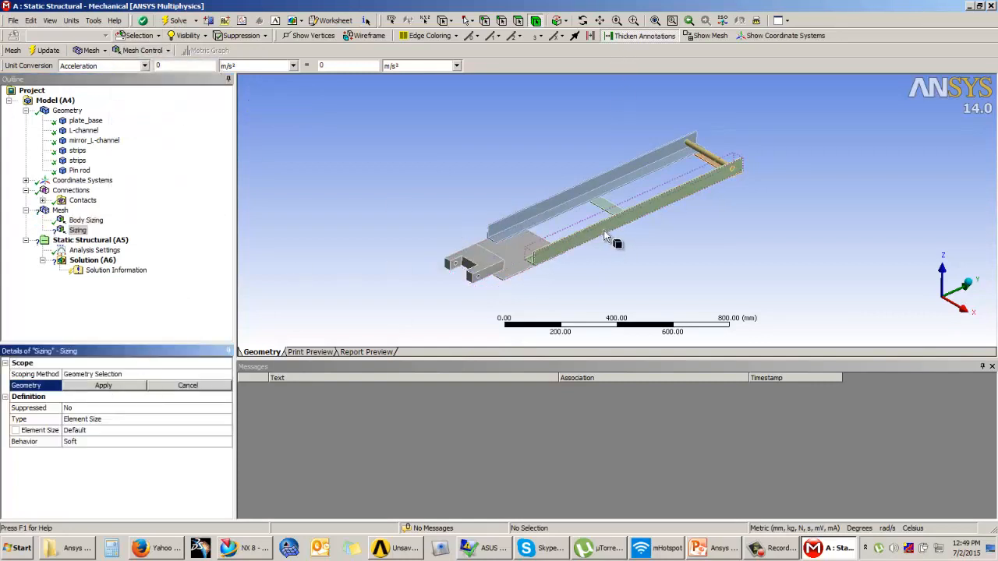
left_click(603, 230)
left_click(549, 215, "ctrl")
left_click(607, 209, "ctrl")
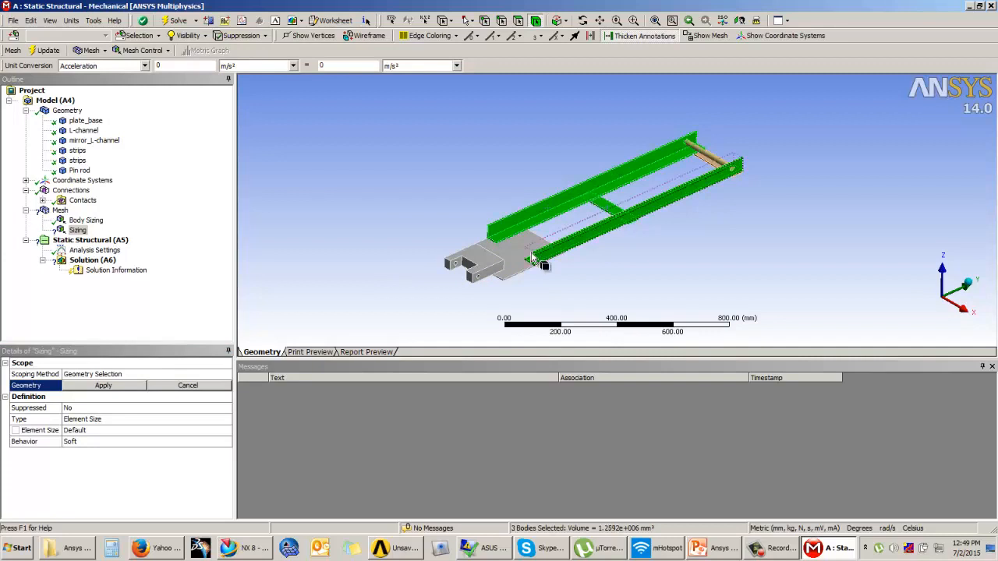
left_click(705, 160, "ctrl")
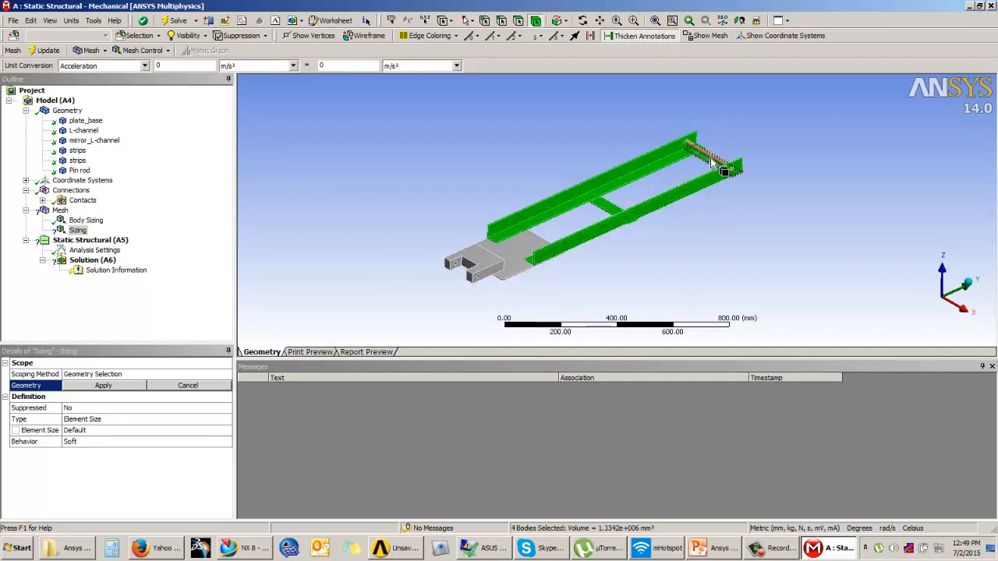
left_click(597, 208, "ctrl")
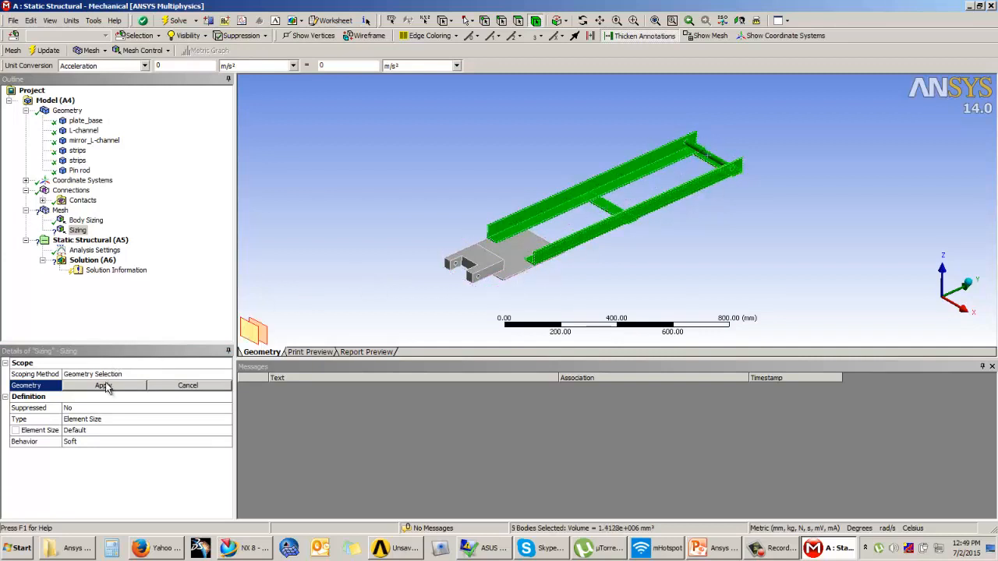
left_click(104, 385)
Set the second sizing's element size to 12 mm.
left_click(96, 431)
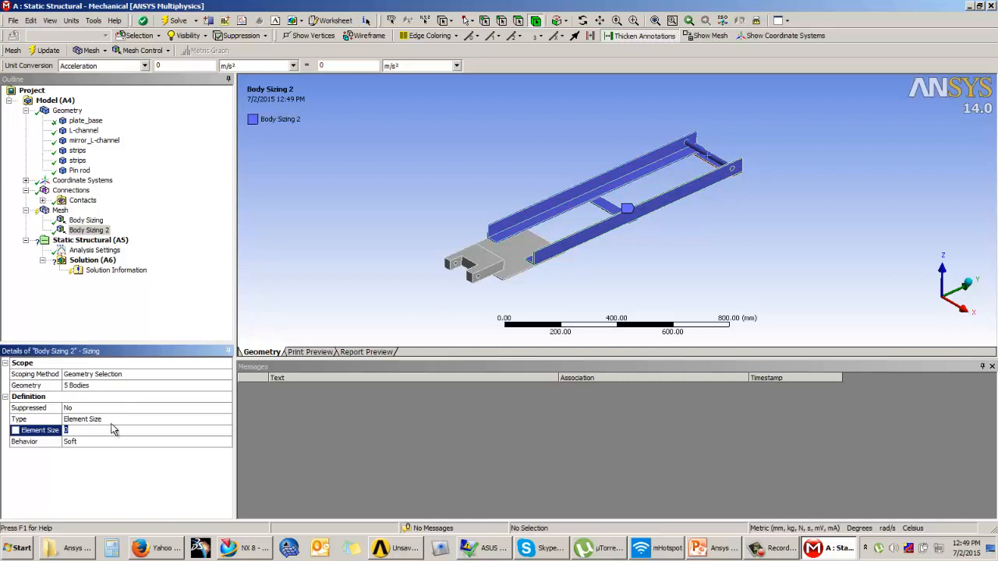
key("Return")
type("15")
key("Return")
type("12")
key("Return")
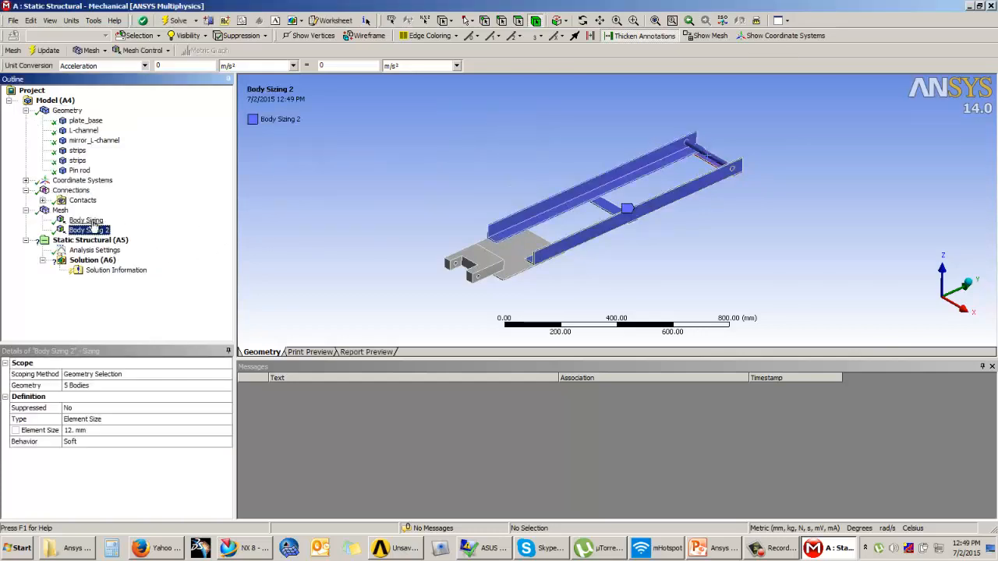
Inspect the remeshed frame, then select the Static Structural (A5) environment.
left_click(60, 211)
scroll(580, 239, "up", 2)
middle_click_drag(580, 242, 605, 222)
scroll(546, 233, "down", 1)
mouse_move(534, 233)
middle_mouse_down()
mouse_move(562, 199)
mouse_move(539, 228)
middle_mouse_up()
mouse_move(602, 223)
middle_mouse_down()
mouse_move(624, 226)
mouse_move(607, 222)
middle_mouse_up()
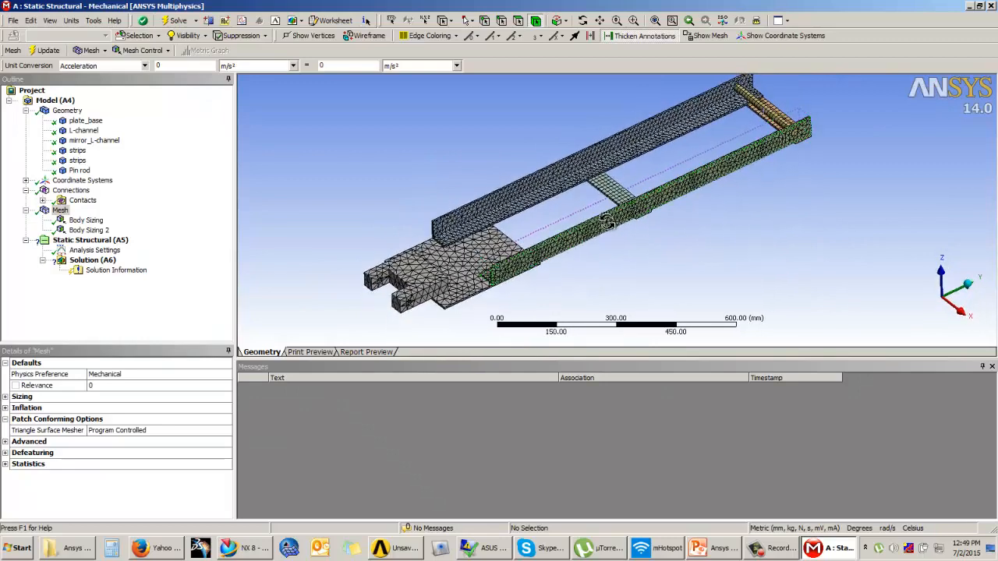
left_click(129, 293)
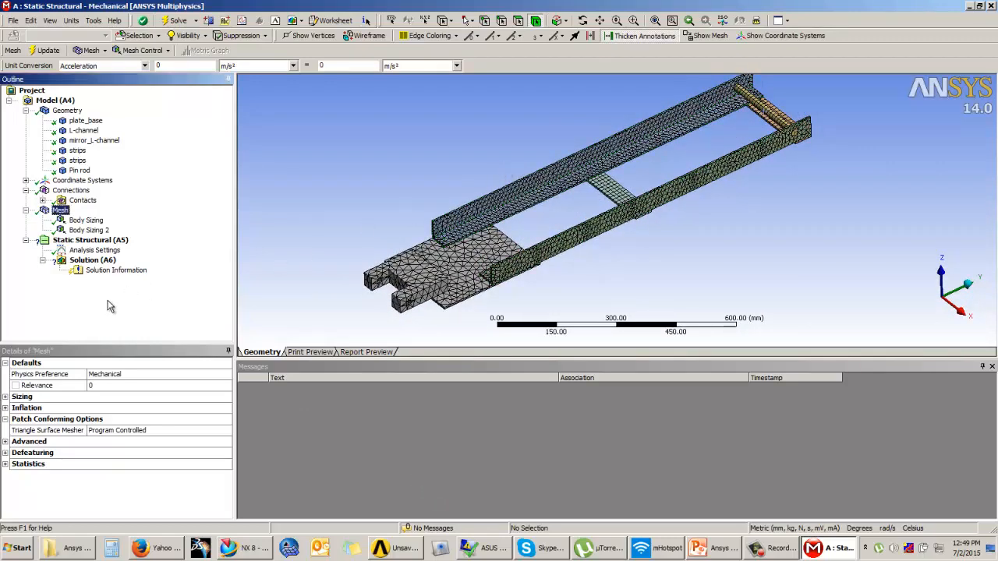
left_click(78, 241)
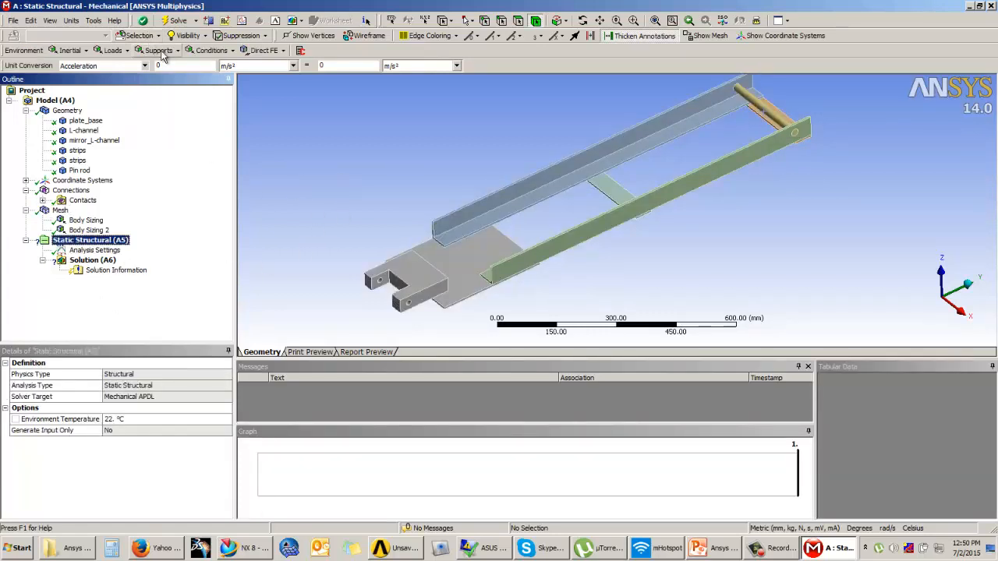
left_click(704, 550)
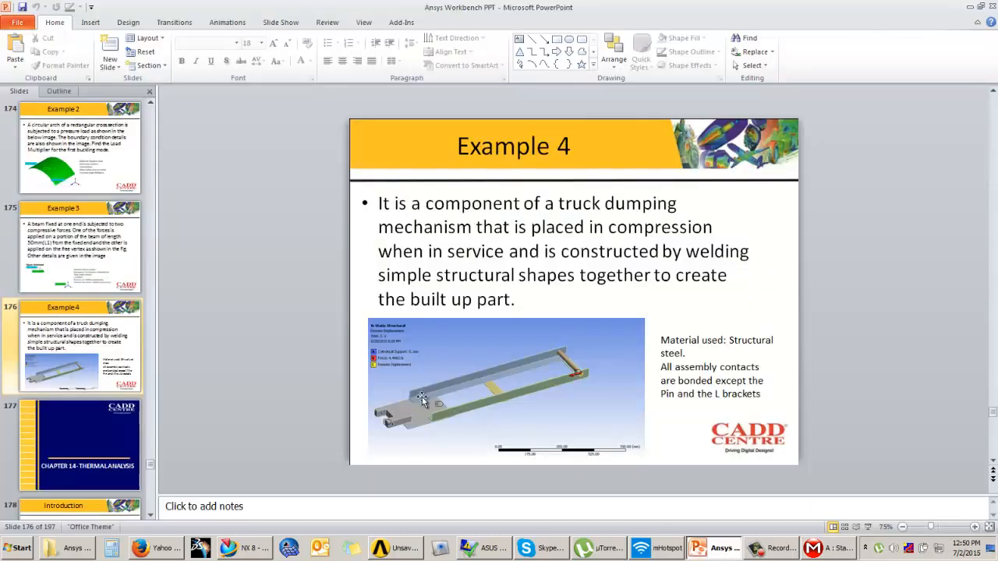
left_click(868, 528)
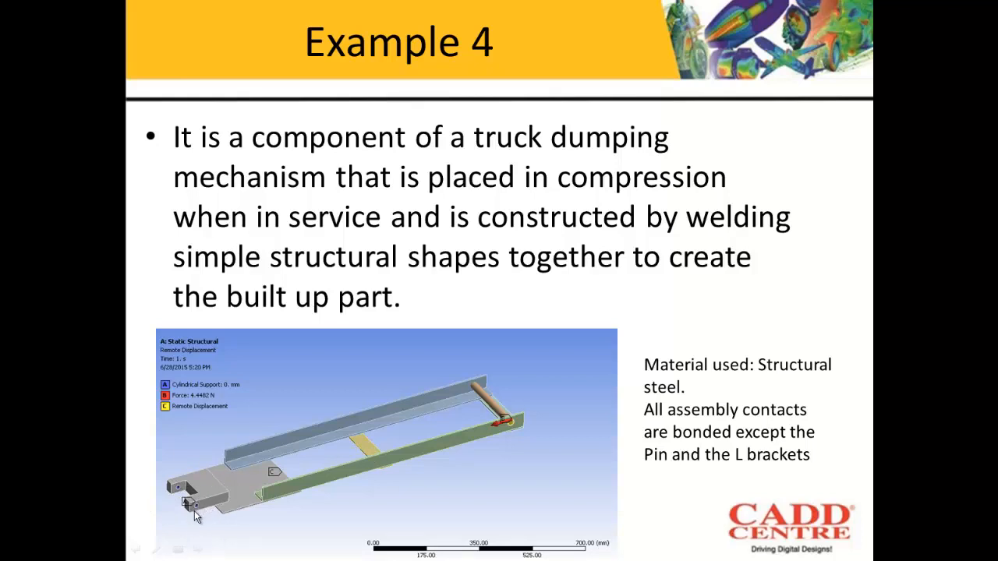
key("Escape")
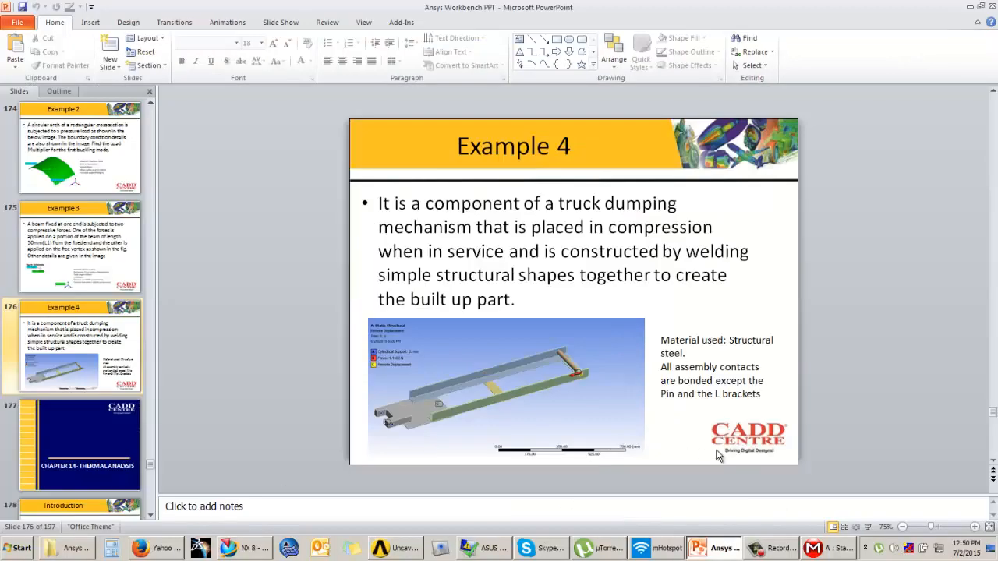
left_click(832, 549)
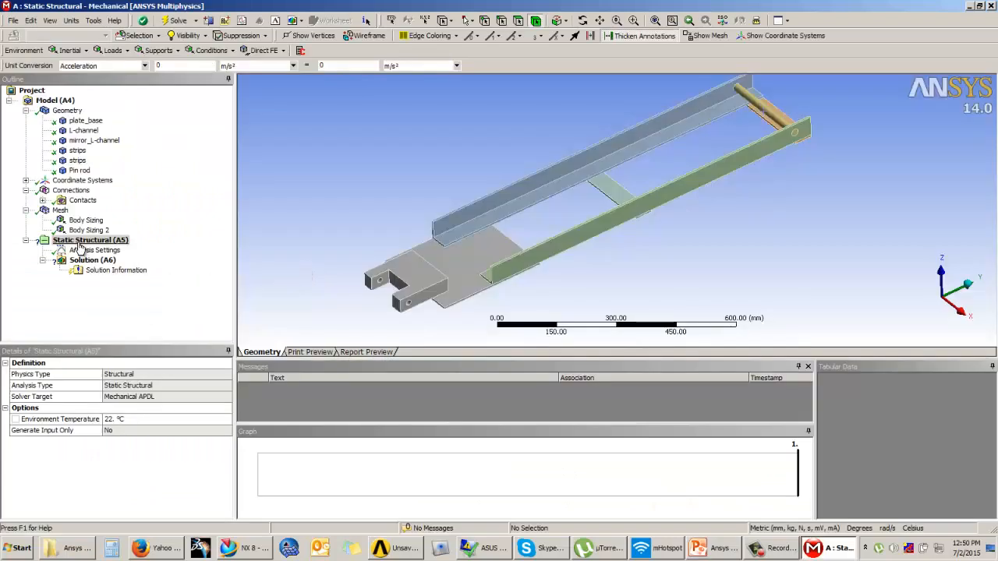
Insert a Cylindrical Support and pick both pin-hole faces on the base plate.
left_click(158, 50)
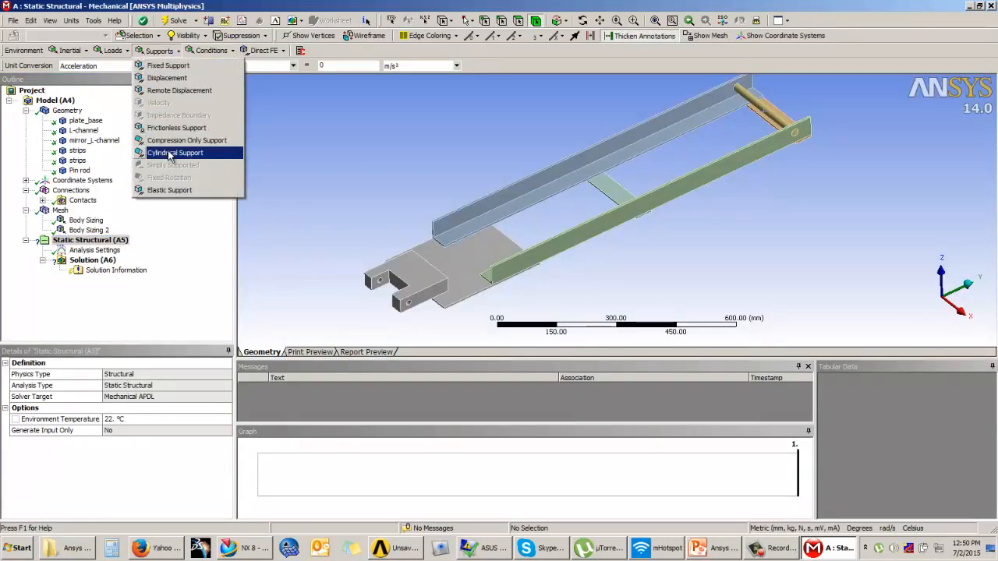
left_click(170, 156)
middle_click_drag(442, 247, 552, 199, "ctrl")
scroll(518, 206, "up", 1)
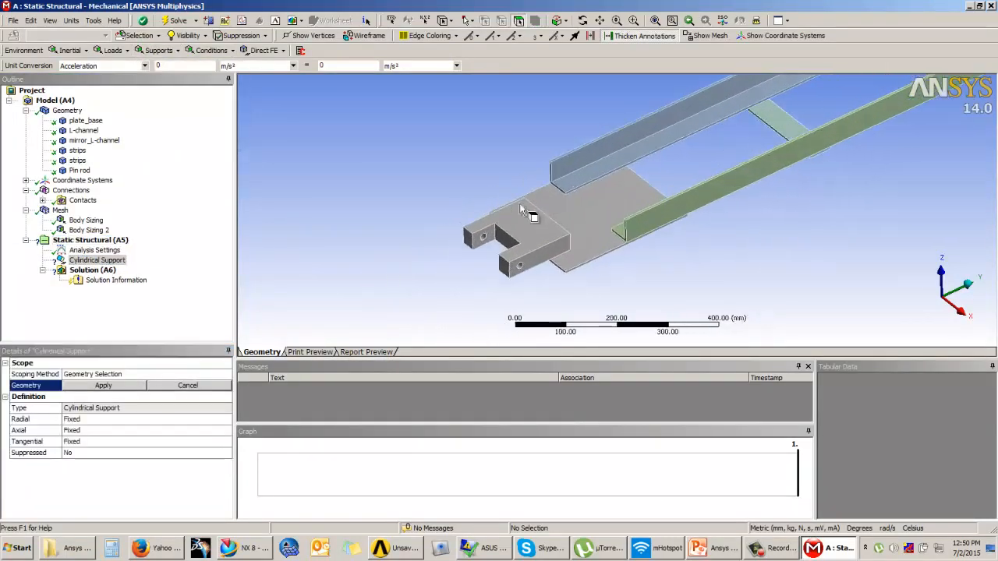
scroll(516, 205, "up", 6)
left_click(545, 279)
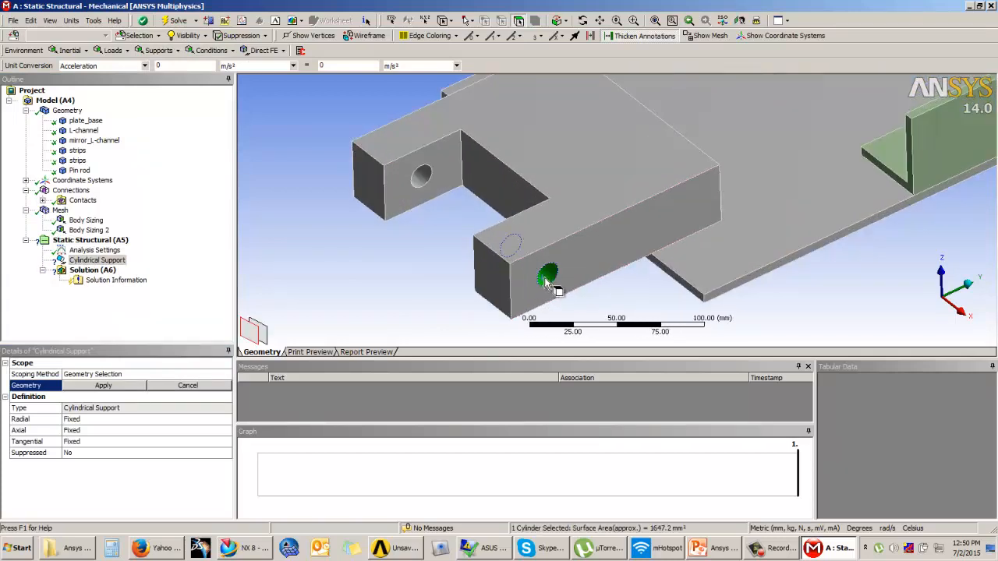
left_click(421, 176, "ctrl")
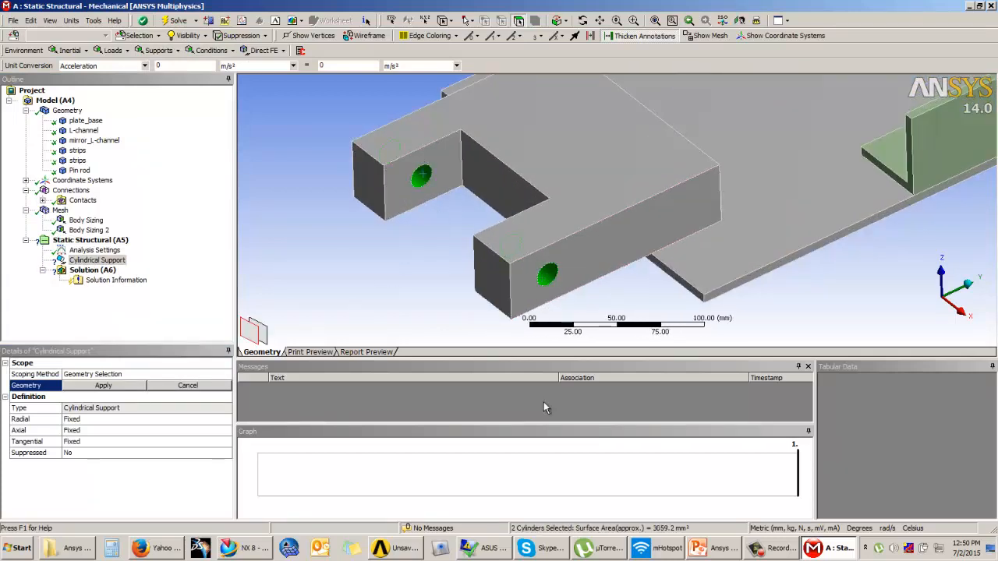
Open Paint and sketch a block outline with a hole on its front face.
left_click(19, 547)
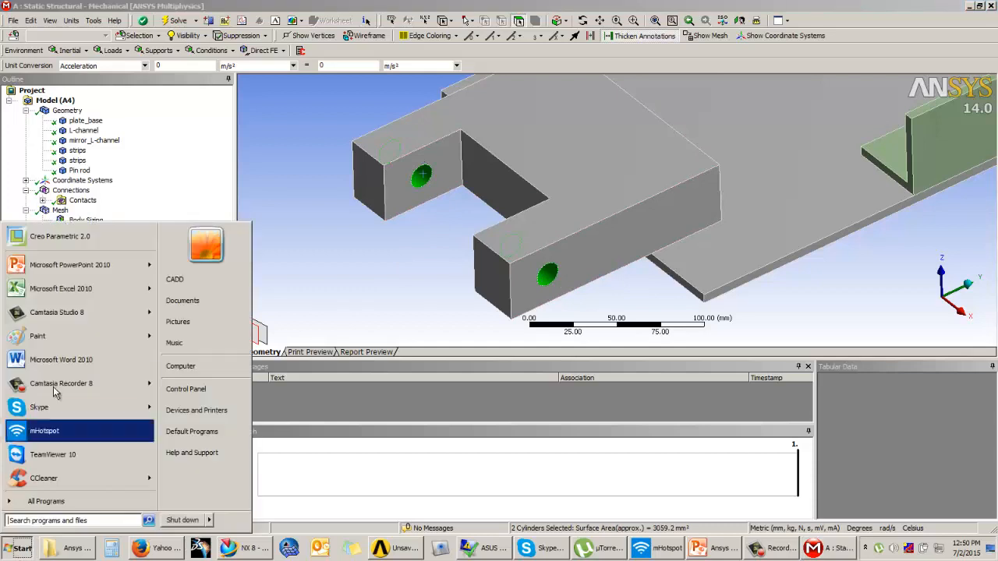
left_click(84, 343)
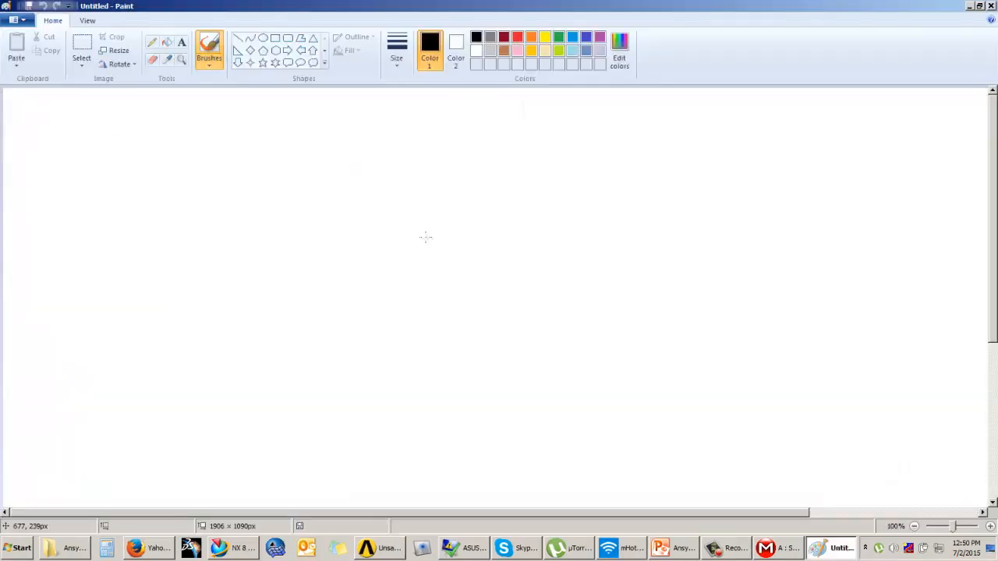
mouse_move(237, 291)
left_mouse_down()
mouse_move(517, 165)
mouse_move(512, 391)
mouse_move(283, 470)
mouse_move(267, 467)
mouse_move(265, 430)
left_mouse_up()
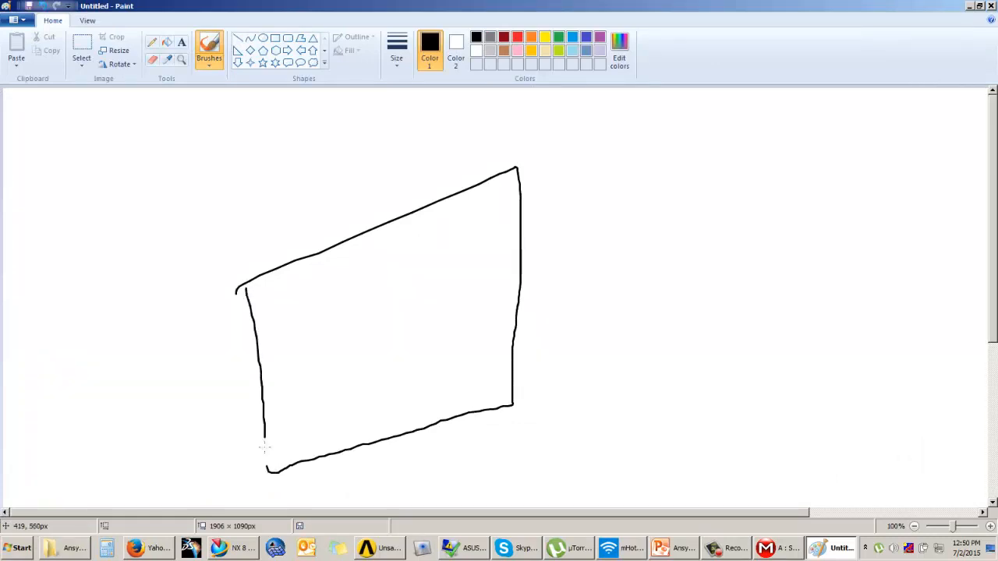
mouse_move(517, 163)
left_mouse_down()
mouse_move(421, 156)
mouse_move(176, 231)
mouse_move(235, 289)
left_mouse_up()
mouse_move(147, 261)
left_mouse_down()
mouse_move(177, 437)
mouse_move(276, 481)
left_mouse_up()
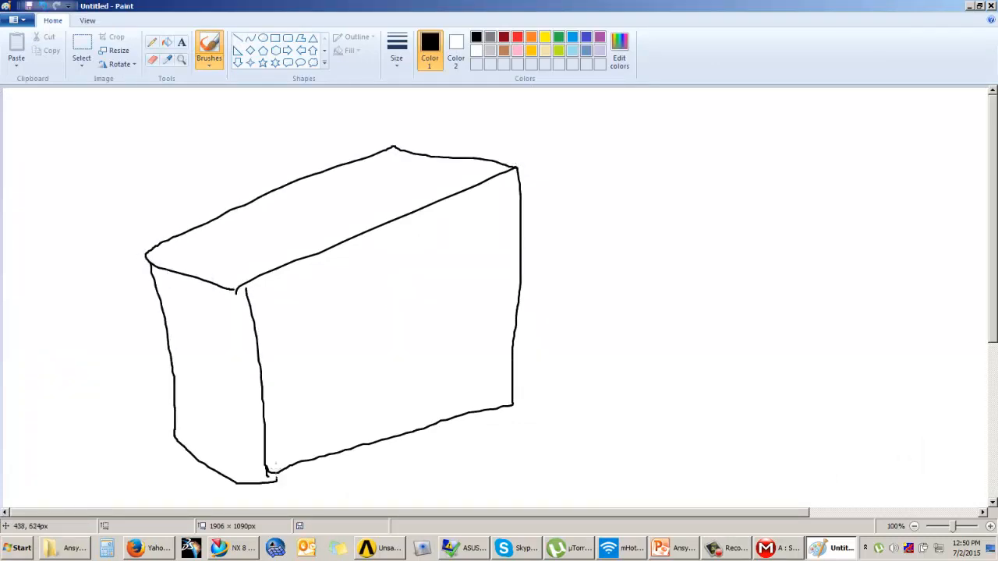
mouse_move(388, 300)
left_mouse_down()
mouse_move(341, 368)
mouse_move(421, 319)
mouse_move(358, 299)
left_mouse_up()
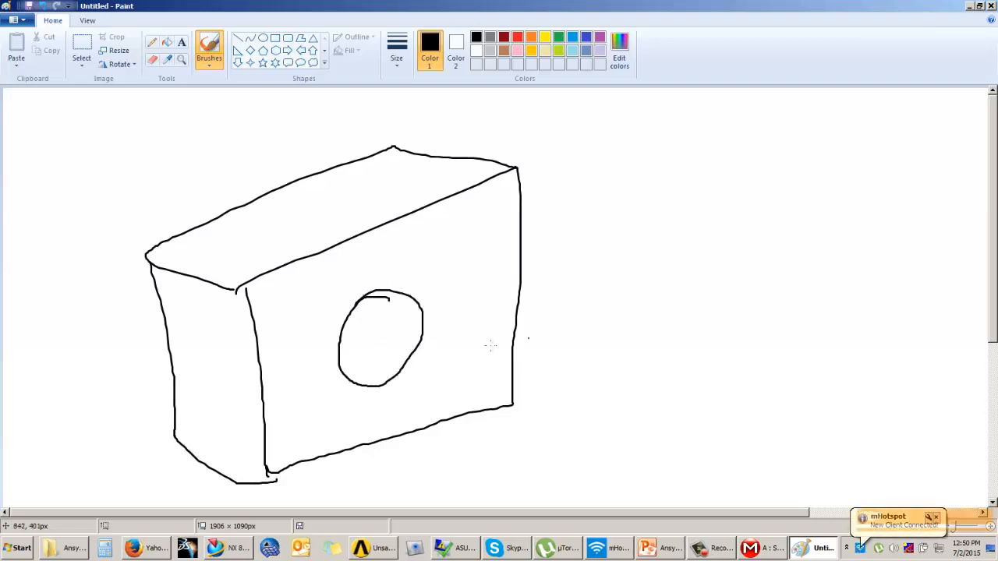
scroll(422, 331, "down", 1)
scroll(421, 331, "up", 1)
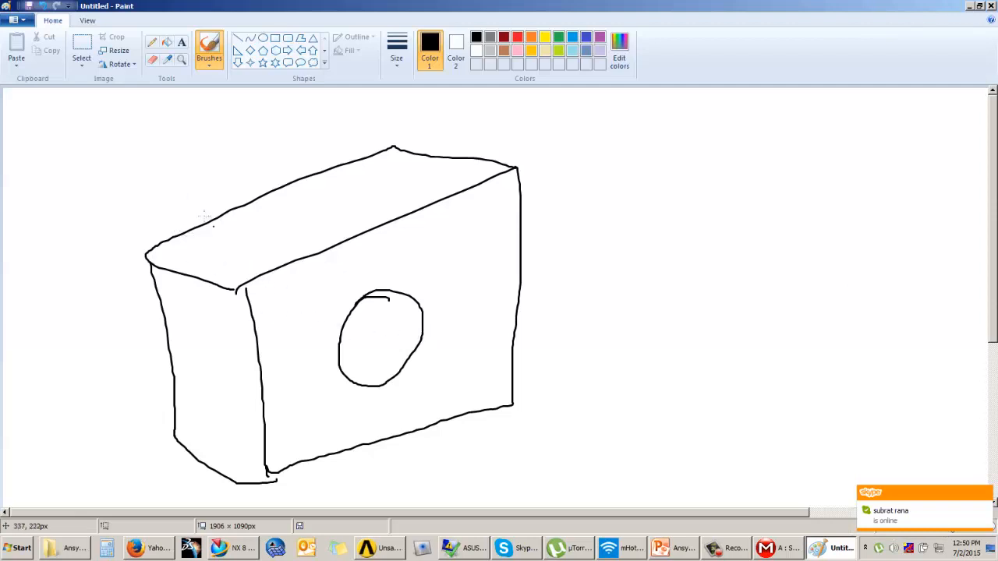
Draw diagonal, horizontal and vertical axis lines through the hole with arrowheads and a rotation arc.
mouse_move(151, 198)
left_mouse_down()
mouse_move(462, 369)
mouse_move(647, 458)
left_mouse_up()
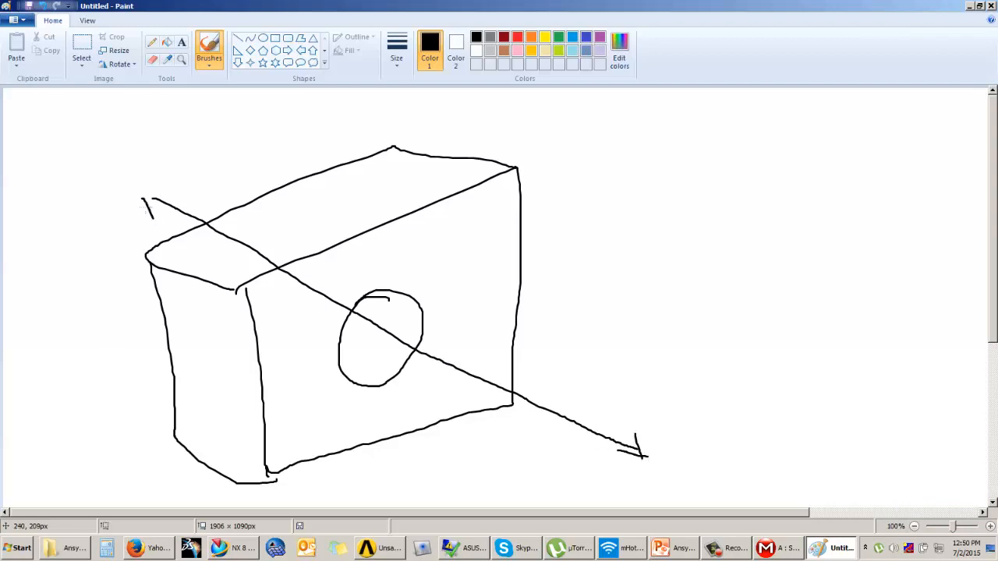
left_click_drag(209, 371, 564, 317)
left_click_drag(388, 222, 385, 454)
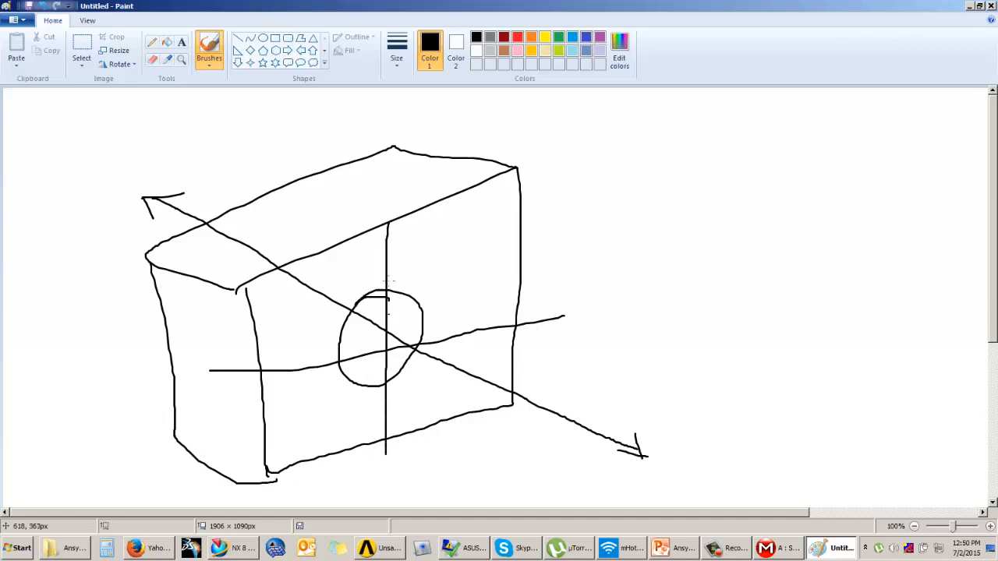
left_click_drag(373, 250, 415, 253)
left_click_drag(223, 365, 226, 381)
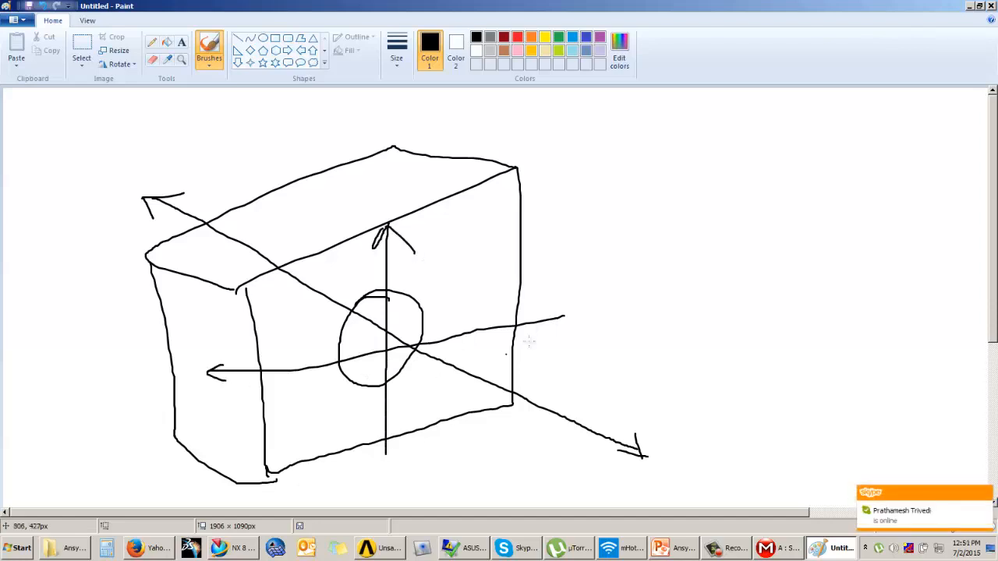
left_click_drag(375, 446, 399, 446)
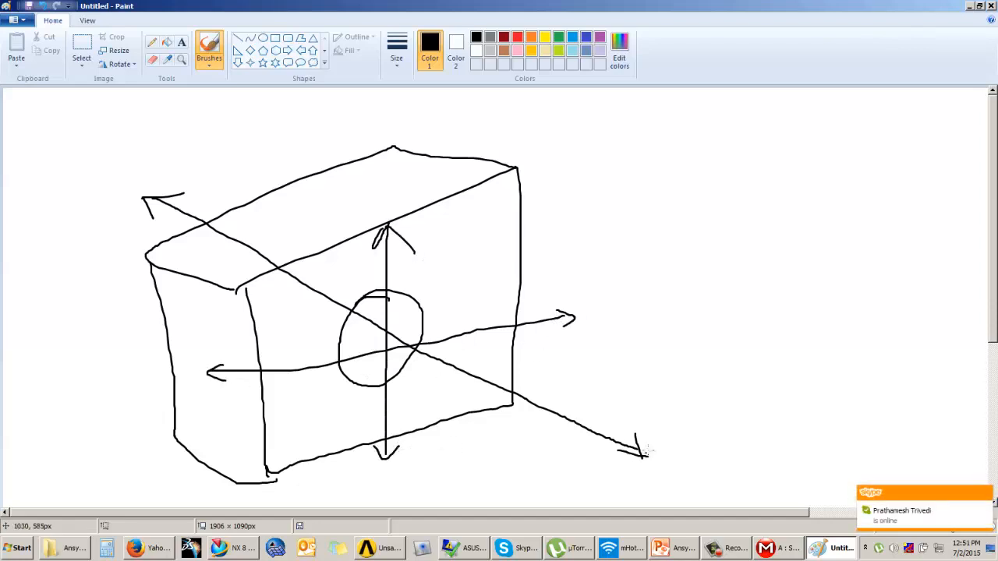
mouse_move(537, 442)
left_mouse_down()
mouse_move(585, 406)
mouse_move(592, 449)
left_mouse_up()
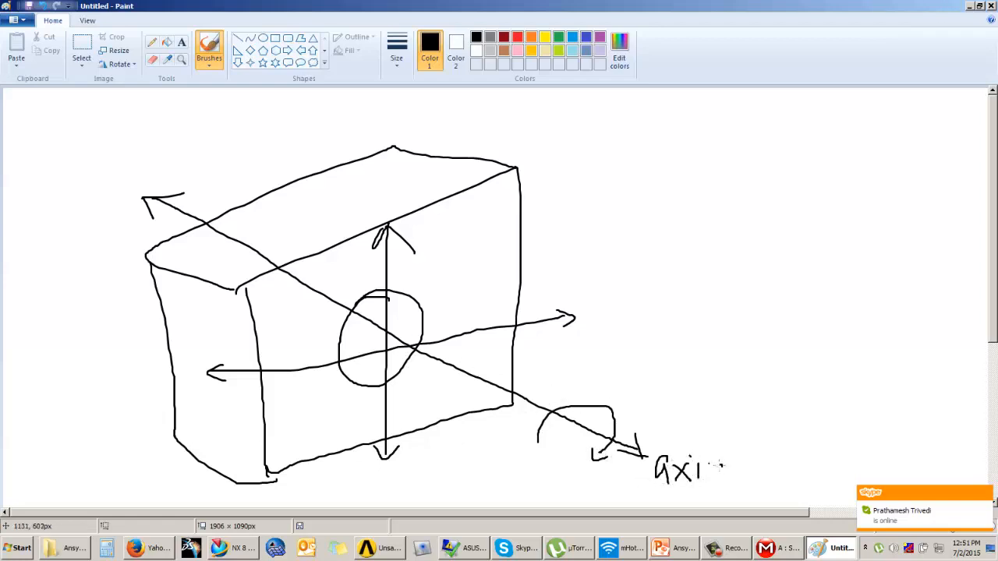
Label the arrows axial, radial and tangential, retracing the lines and arc for emphasis.
left_click_drag(720, 466, 725, 479)
left_click_drag(733, 441, 737, 477)
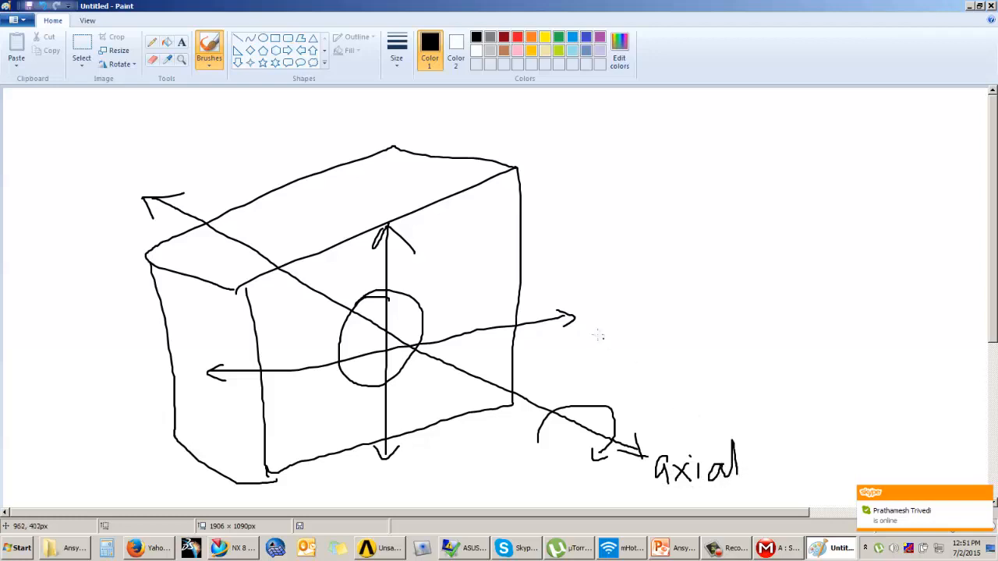
left_click_drag(584, 317, 588, 312)
left_click_drag(645, 284, 654, 321)
left_click_drag(697, 295, 700, 326)
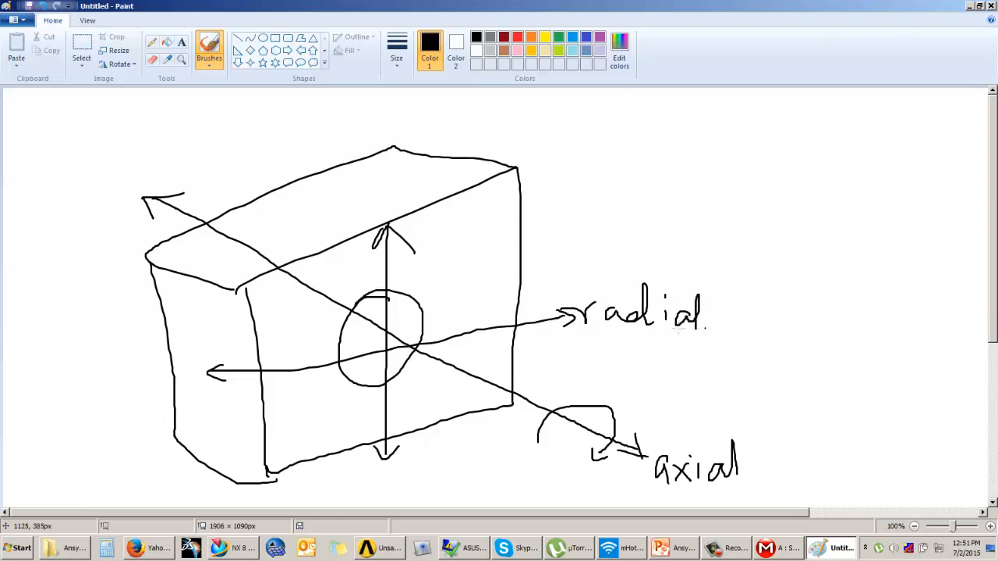
left_click_drag(246, 374, 542, 312)
left_click_drag(385, 253, 383, 441)
left_click_drag(541, 431, 611, 401)
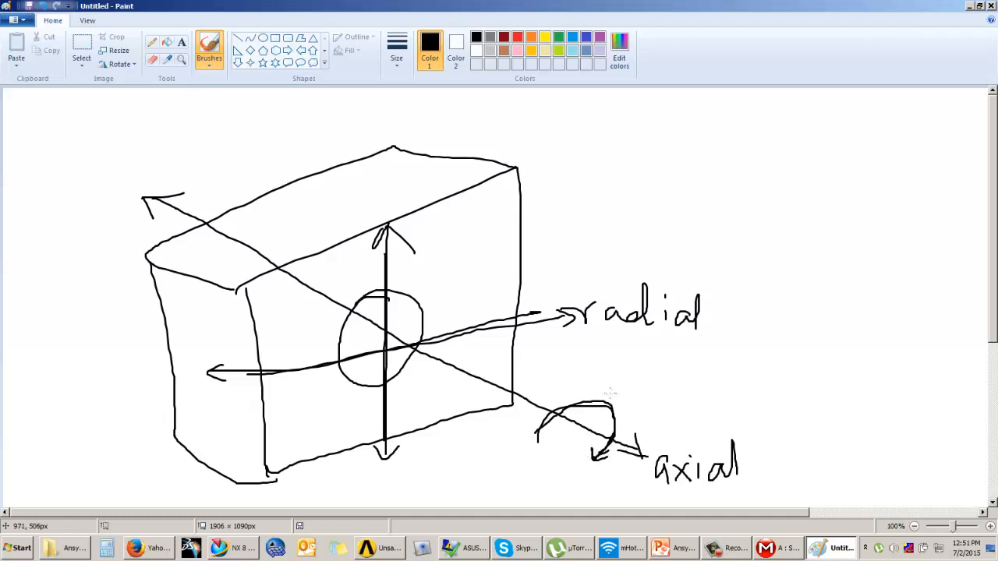
mouse_move(680, 399)
left_mouse_down()
mouse_move(662, 437)
mouse_move(704, 394)
mouse_move(739, 391)
left_mouse_up()
left_click(738, 372)
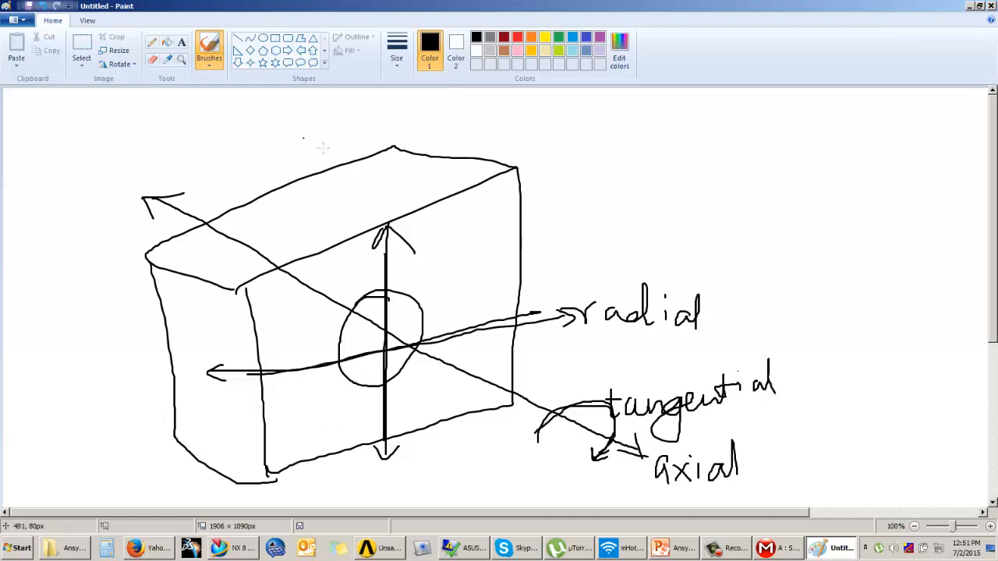
Back in Mechanical, apply the Cylindrical Support to both pin-hole faces and review its Radial and Axial fixity.
left_click(778, 555)
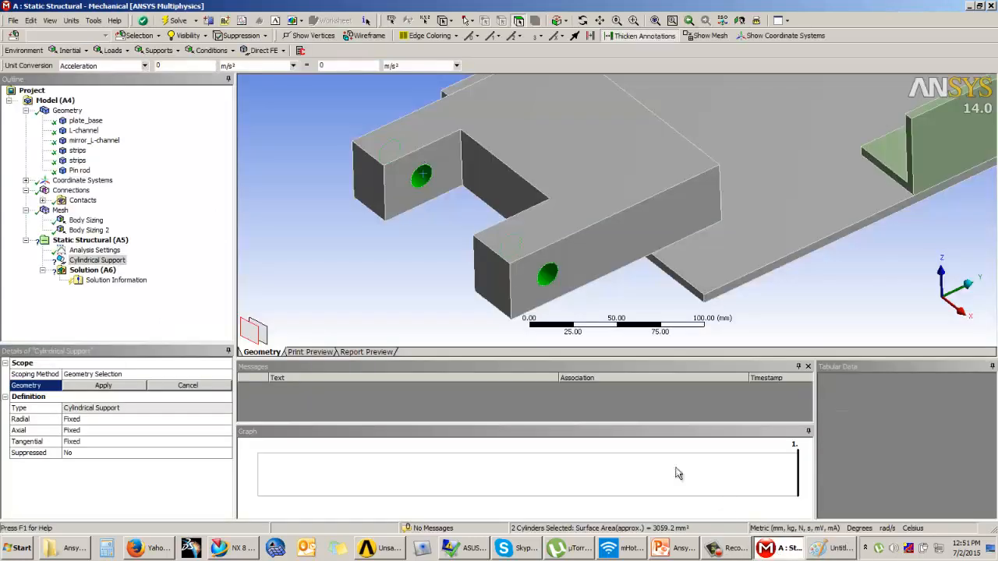
left_click(103, 386)
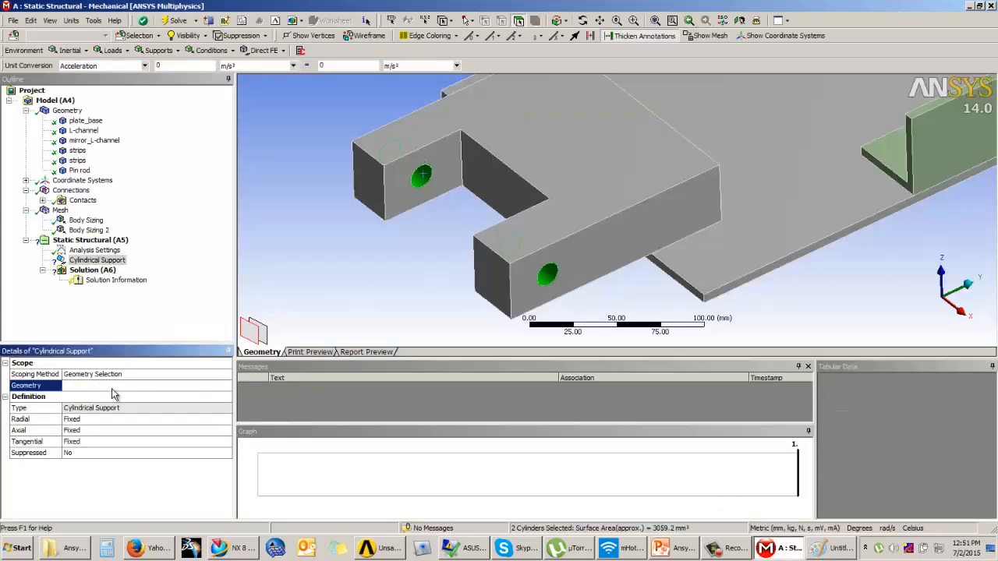
left_click(36, 421)
left_click(37, 433)
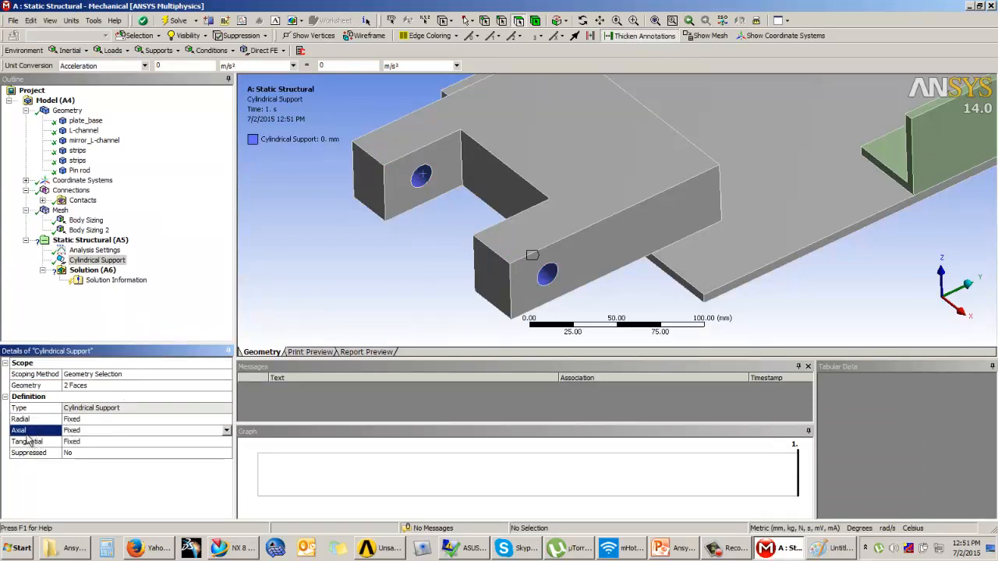
left_click(28, 442)
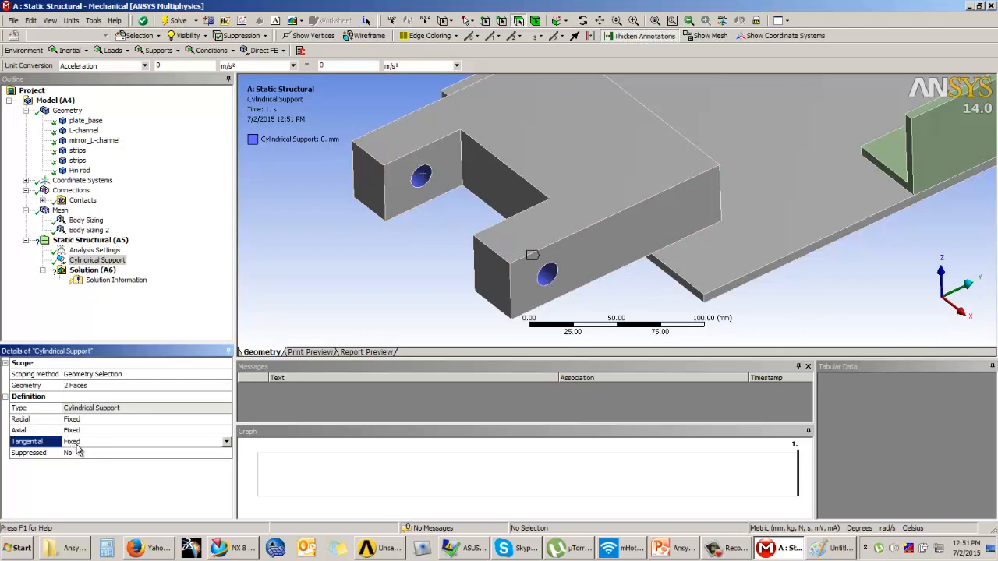
Set the Cylindrical Support's Tangential direction to Free.
left_click(228, 444)
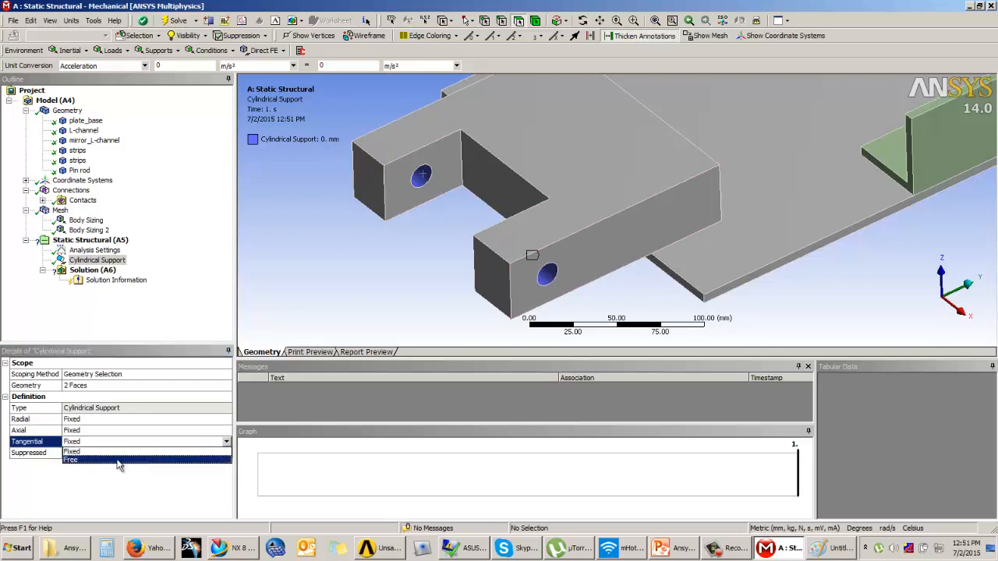
left_click(91, 460)
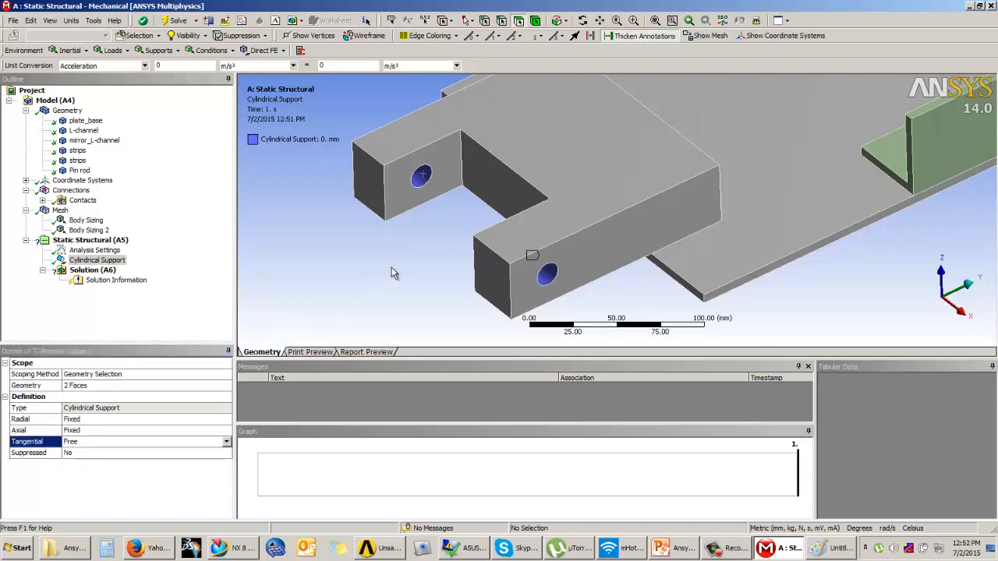
scroll(395, 273, "down", 1)
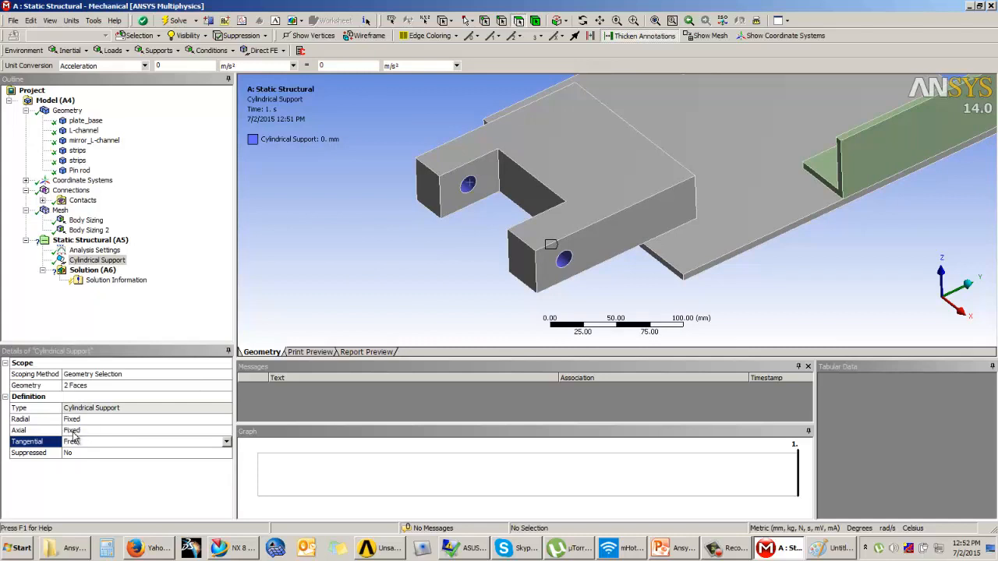
scroll(468, 273, "down", 2)
middle_click_drag(601, 255, 492, 305, "ctrl")
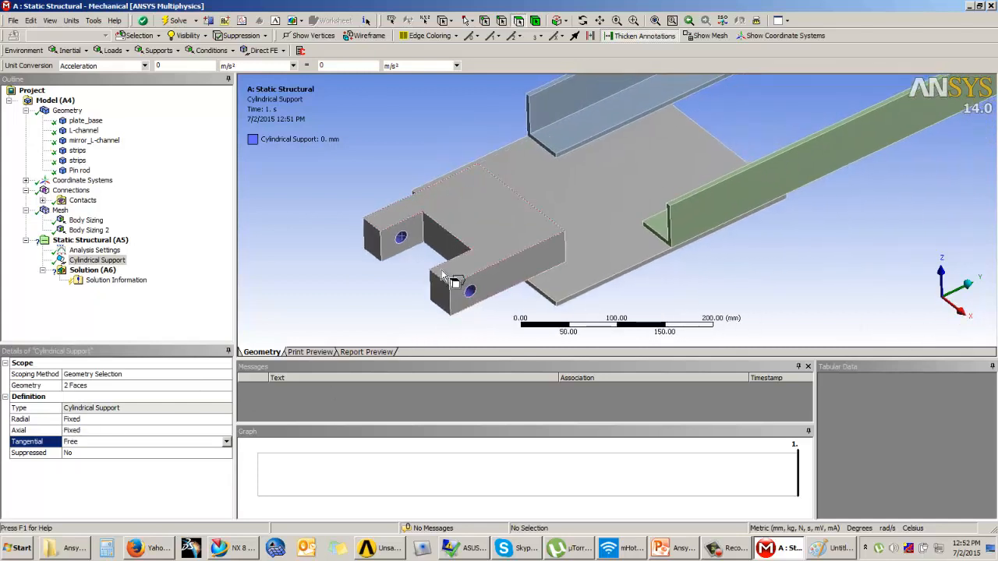
scroll(527, 225, "down", 2)
middle_click_drag(528, 226, 340, 333, "ctrl")
middle_click_drag(803, 146, 542, 286, "ctrl")
middle_click_drag(375, 170, 419, 214, "ctrl")
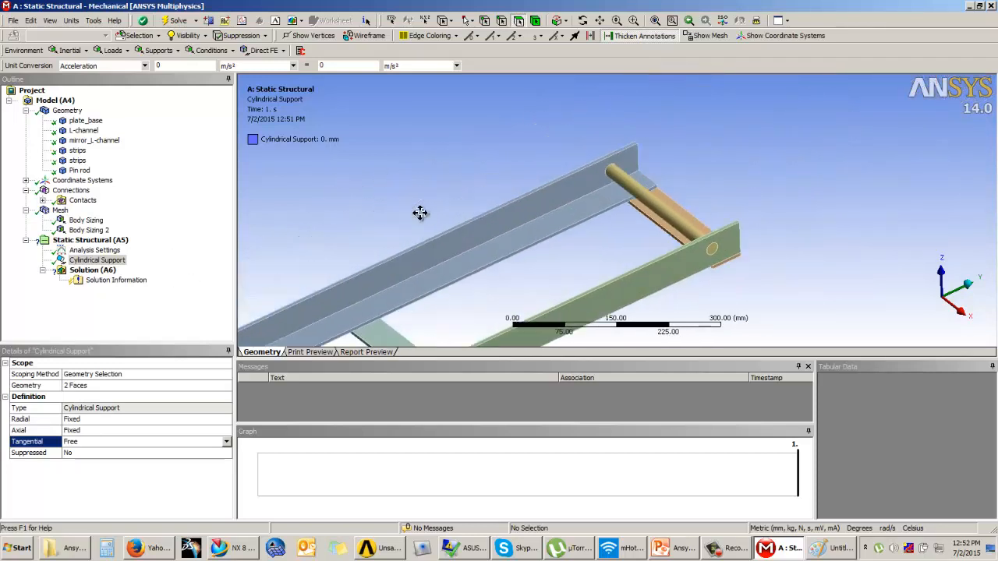
left_click(159, 50)
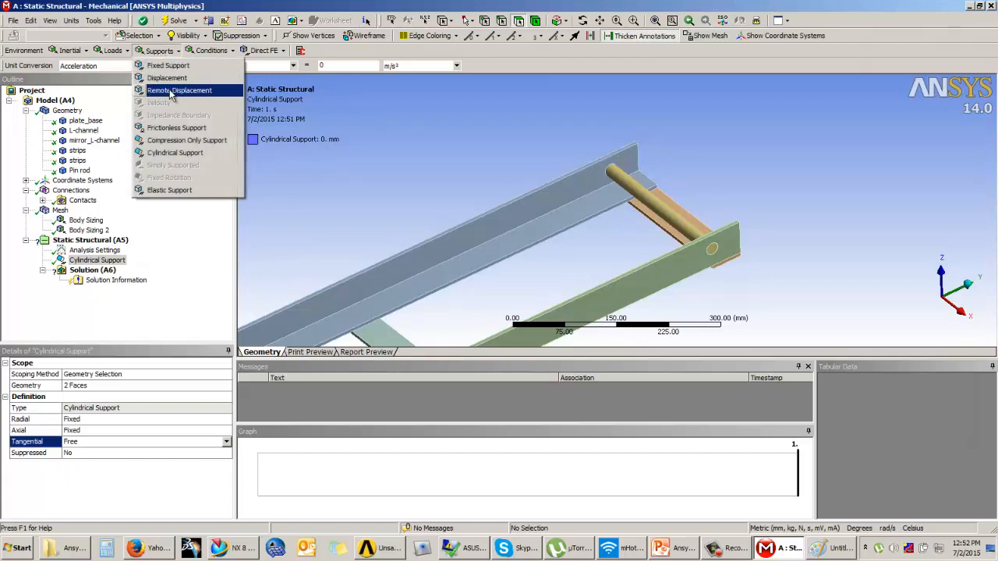
Add a Remote Displacement support, review its Free components, and rotate the frame edge-on.
left_click(178, 91)
middle_click_drag(461, 243, 577, 142, "ctrl")
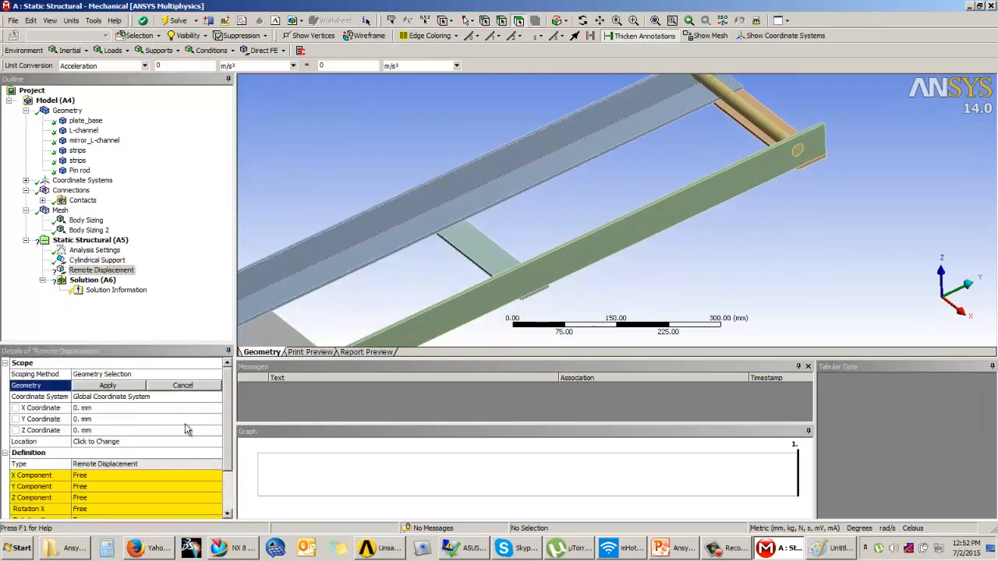
left_click_drag(227, 402, 228, 453)
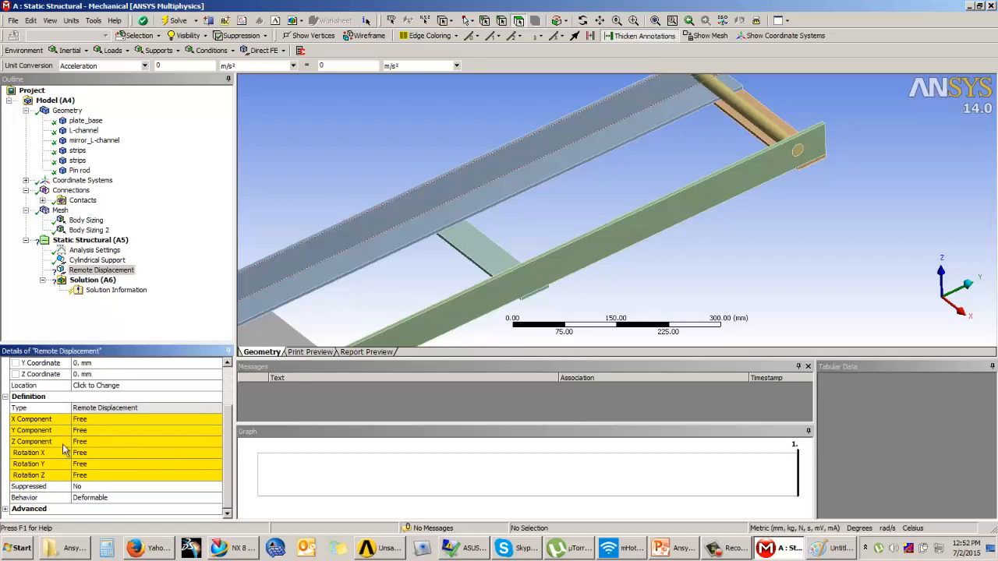
scroll(725, 244, "down", 2)
mouse_move(711, 256)
middle_mouse_down()
mouse_move(736, 240)
mouse_move(726, 249)
middle_mouse_up()
scroll(760, 218, "down", 1)
middle_click_drag(662, 245, 737, 245, "ctrl")
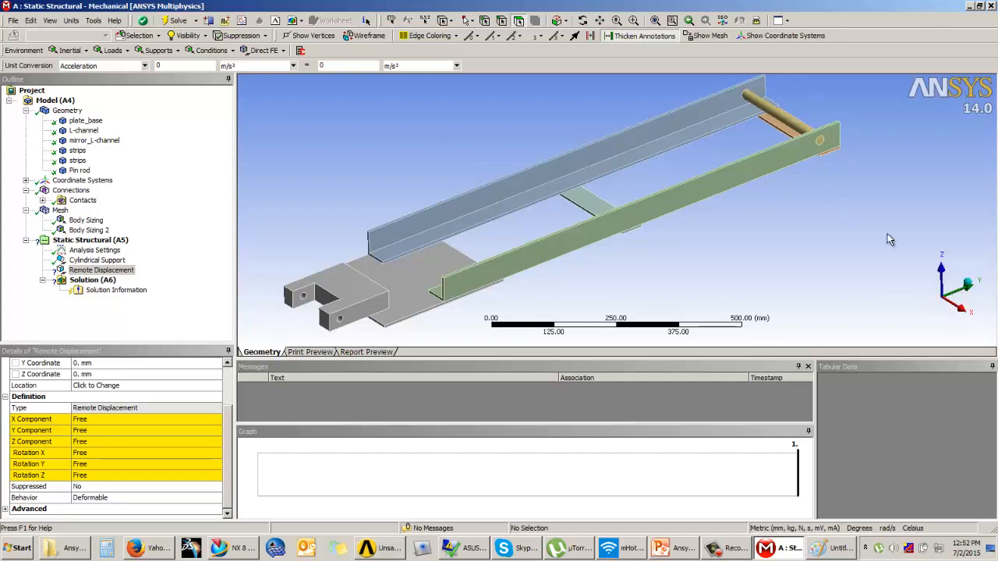
mouse_move(658, 276)
left_mouse_down()
mouse_move(601, 256)
mouse_move(715, 492)
left_mouse_up()
Clear the old Paint sketch to a blank canvas with the Brushes tool selected.
left_click(830, 548)
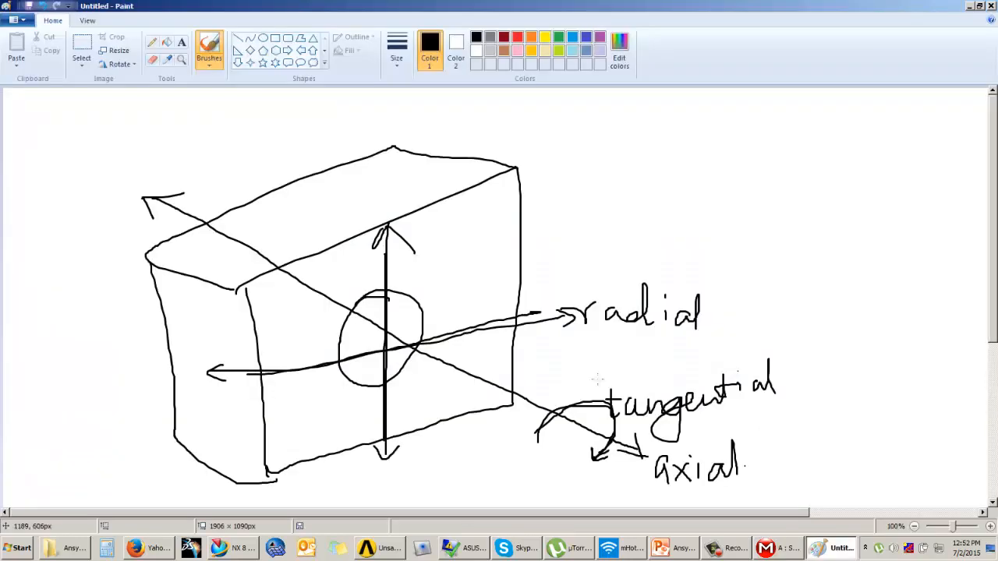
key("ctrl+a")
key("Delete")
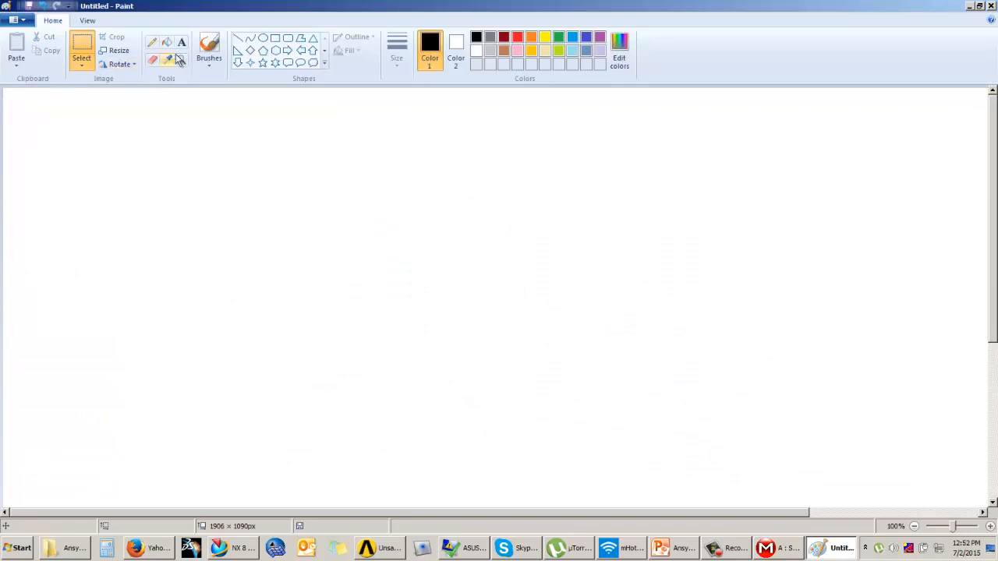
left_click(216, 41)
Sketch a long beam with axis arrows, a crossed-out upward arrow and a curved rotation arrow, then minimize Paint.
mouse_move(327, 225)
left_mouse_down()
mouse_move(776, 264)
mouse_move(326, 270)
left_mouse_up()
left_click_drag(824, 253, 913, 253)
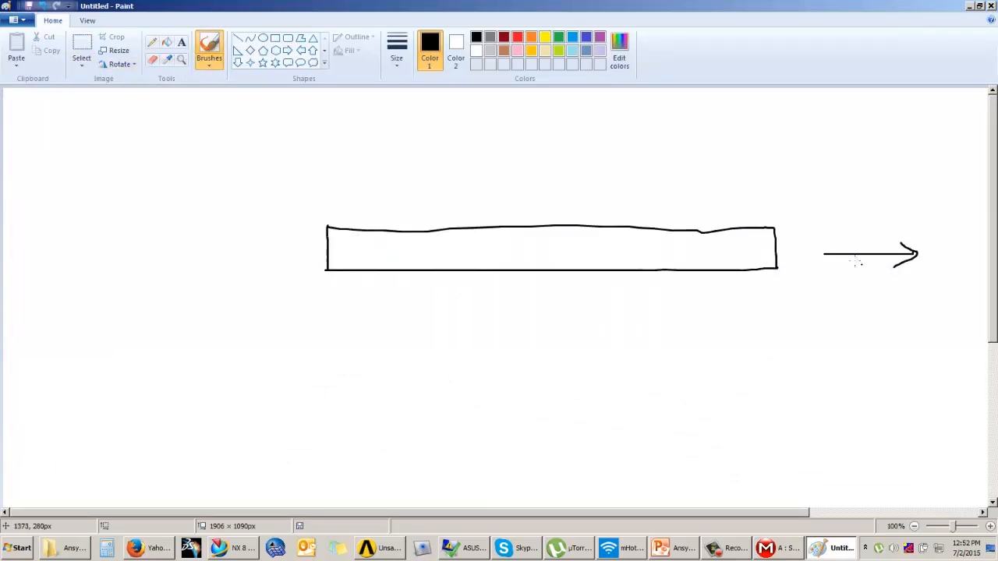
left_click_drag(825, 254, 821, 161)
mouse_move(751, 215)
left_mouse_down()
mouse_move(760, 154)
mouse_move(772, 201)
left_mouse_up()
left_click_drag(772, 190, 736, 207)
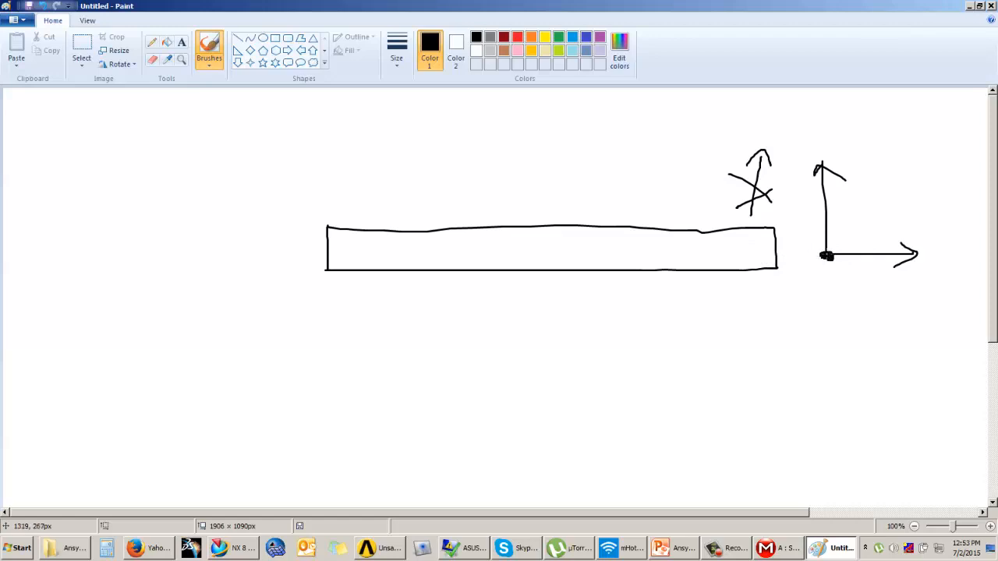
left_click_drag(714, 213, 721, 303)
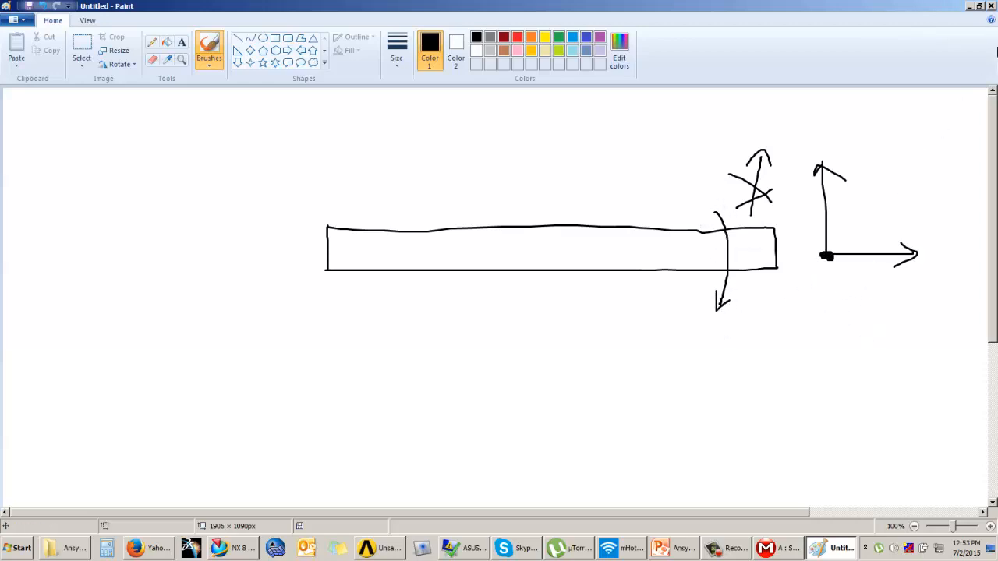
left_click(969, 5)
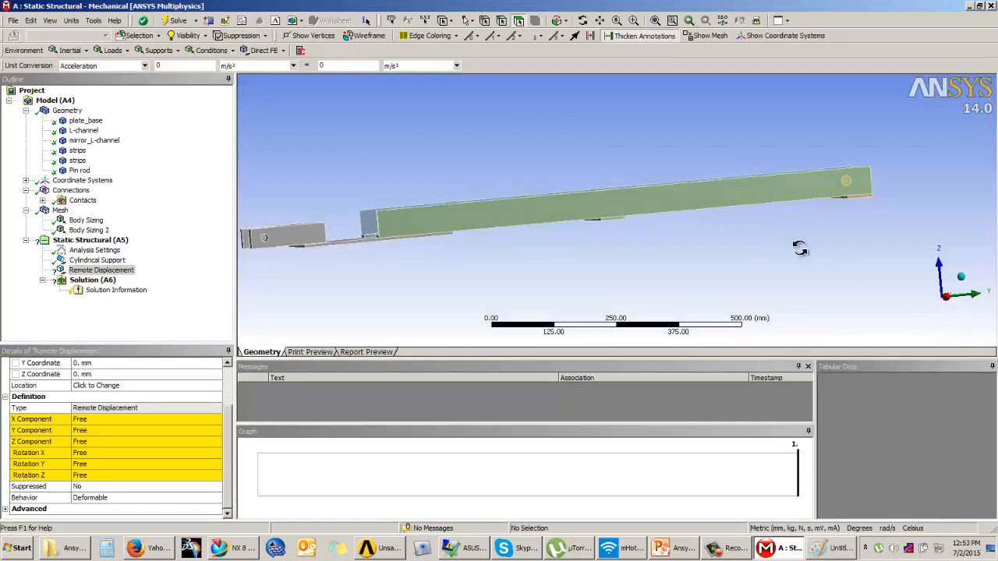
left_click_drag(777, 241, 806, 261)
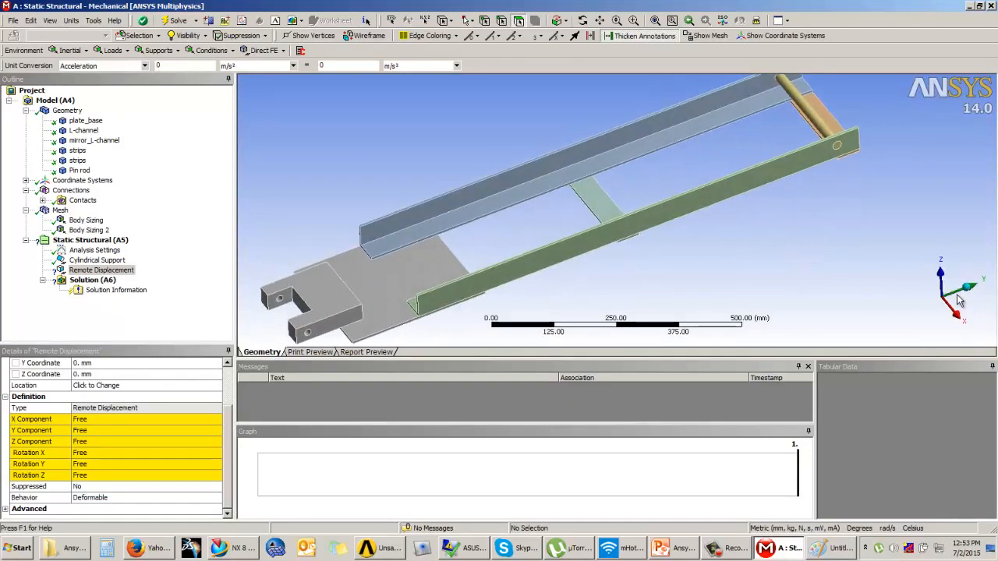
left_click_drag(845, 144, 772, 248)
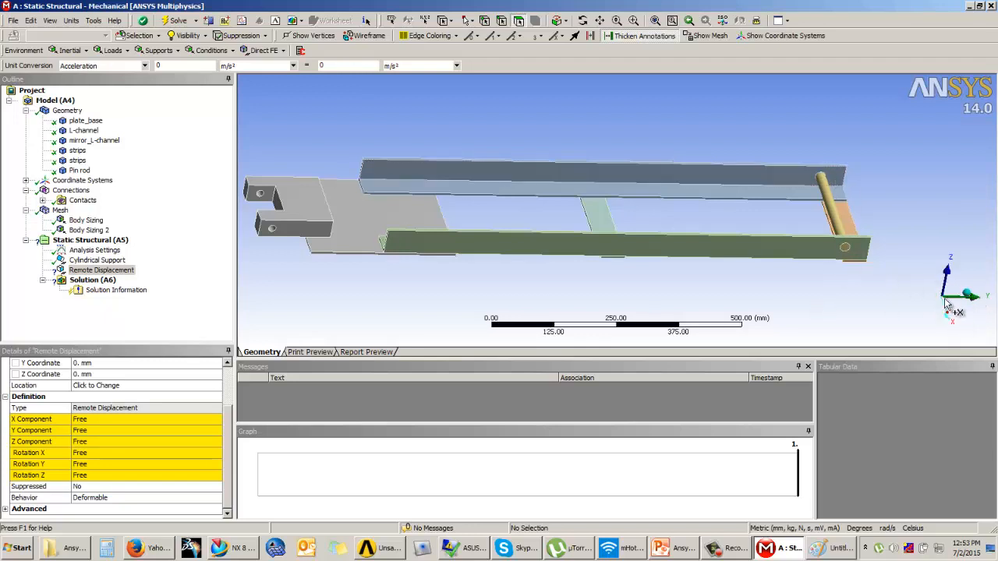
middle_click_drag(780, 290, 702, 257)
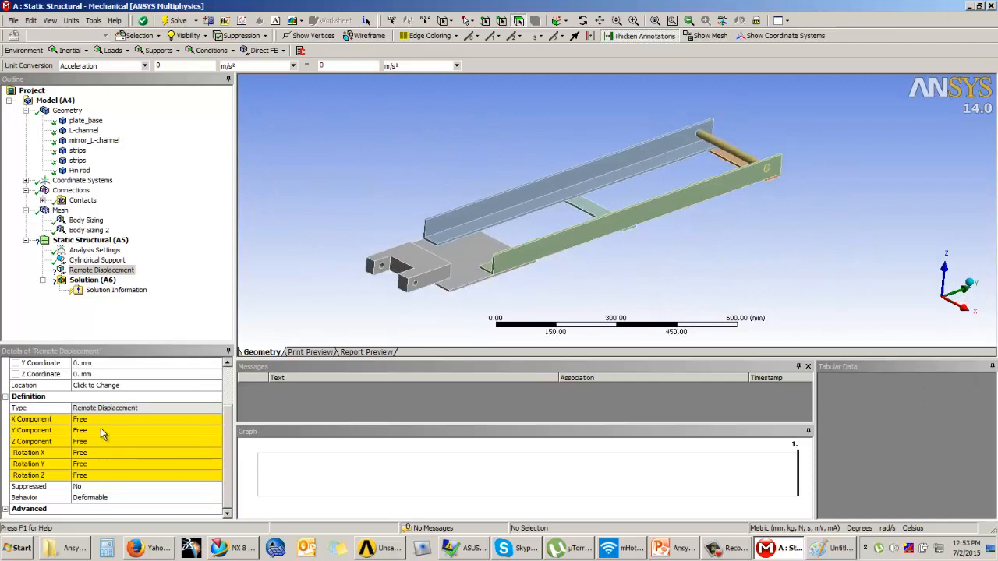
middle_click_drag(545, 247, 501, 247, "ctrl")
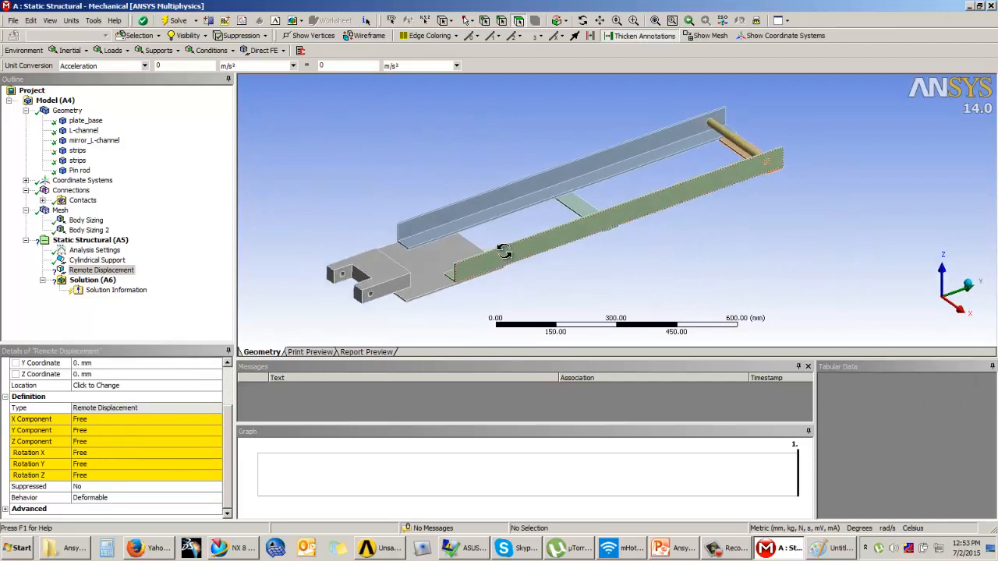
left_click(86, 429)
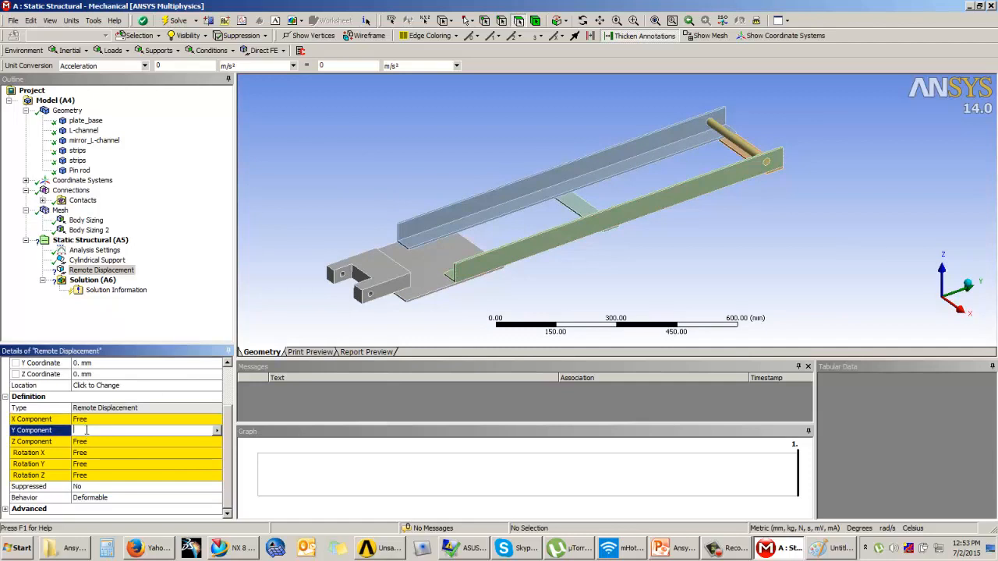
Set the Remote Displacement's Z Component to 0 mm and scope it to both pin-end hole faces.
left_click(86, 442)
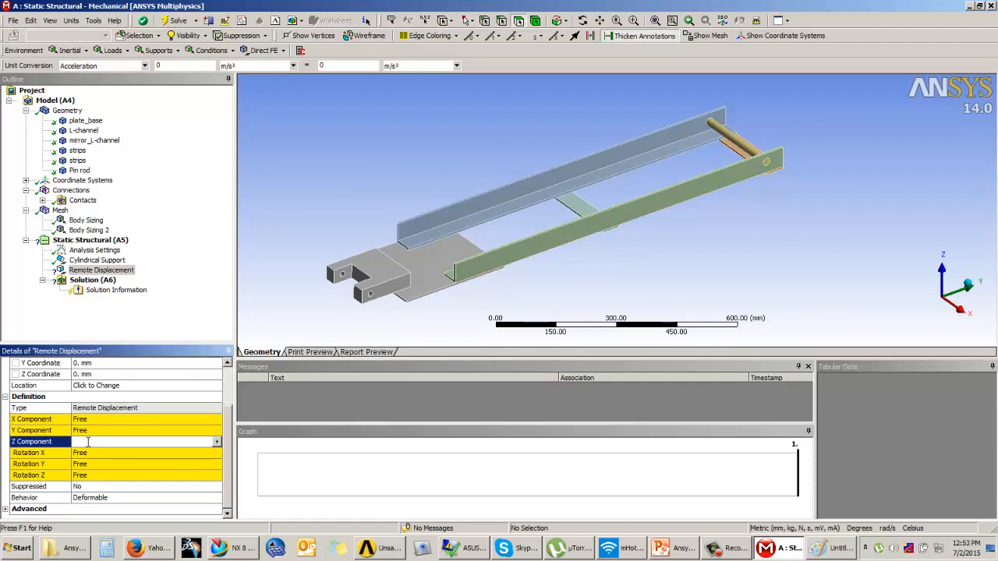
key("Return")
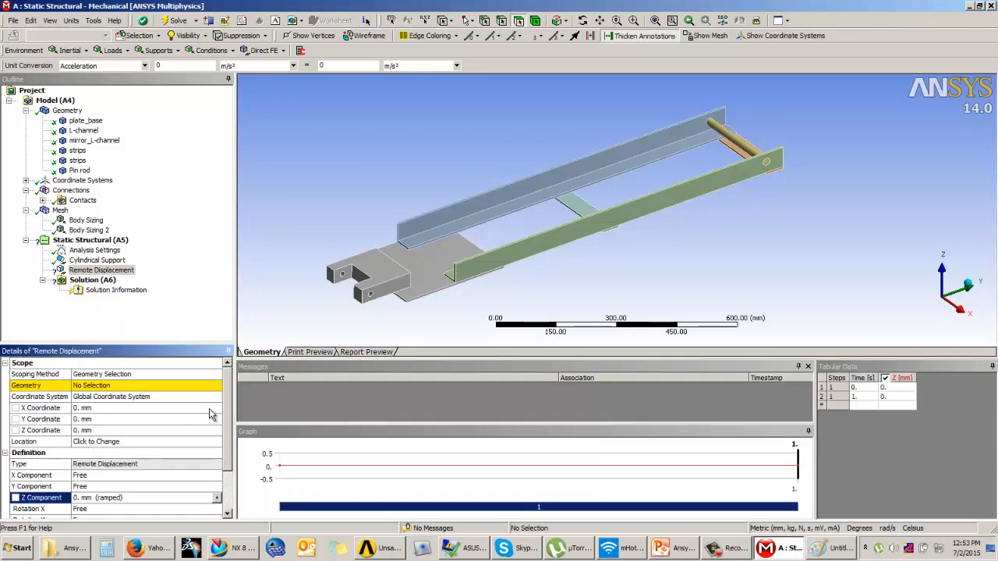
left_click(122, 385)
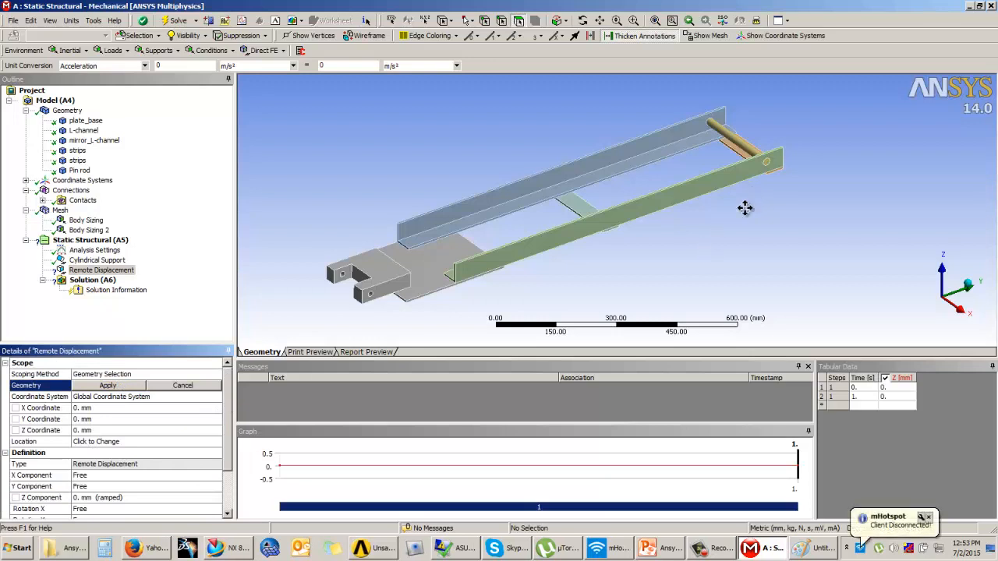
scroll(793, 267, "up", 4)
scroll(791, 262, "up", 1)
middle_click_drag(766, 257, 742, 215, "ctrl")
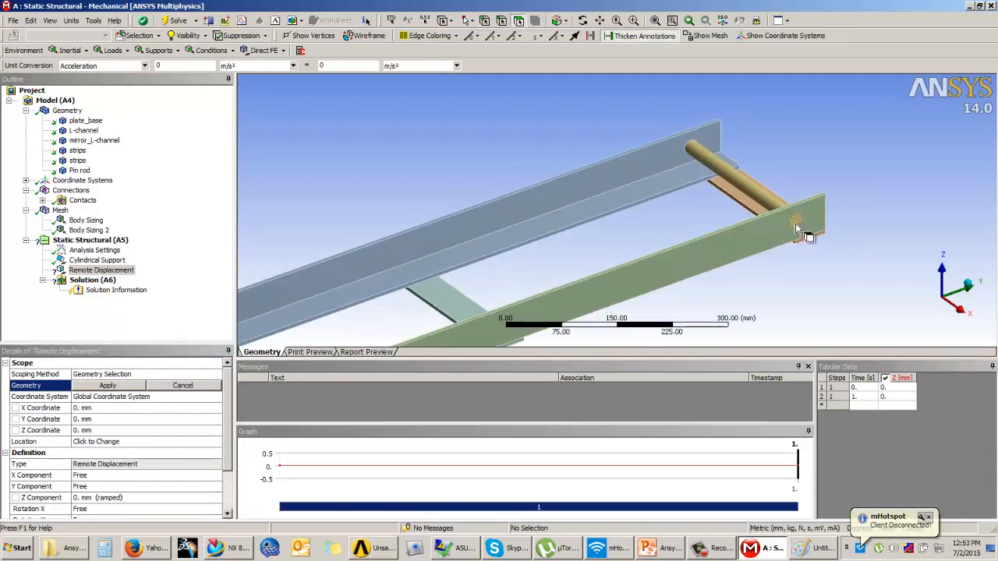
left_click(797, 226)
middle_click_drag(580, 172, 751, 196)
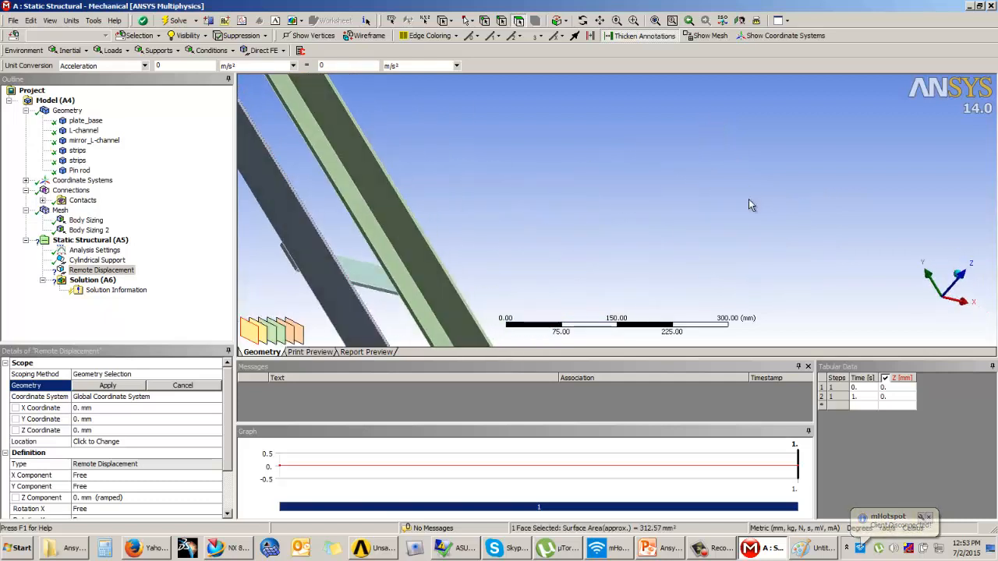
middle_click_drag(375, 123, 709, 291, "ctrl")
left_click(494, 149, "ctrl")
mouse_move(664, 205)
middle_mouse_down()
mouse_move(541, 239)
mouse_move(663, 205)
middle_mouse_up()
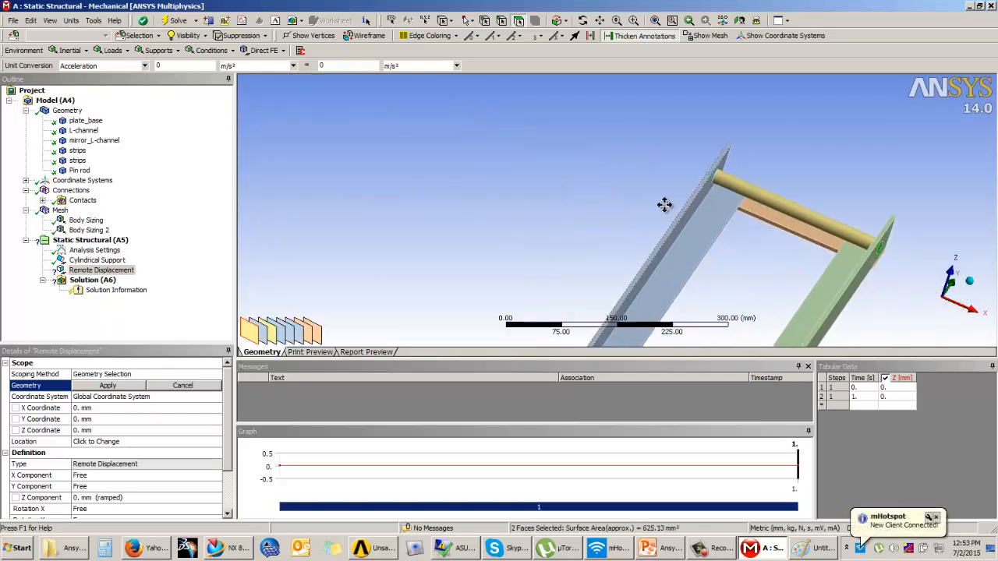
left_click(115, 386)
Set Rotation X and Rotation Y of the Remote Displacement to 0°.
middle_click_drag(423, 272, 564, 180)
scroll(133, 476, "down", 2)
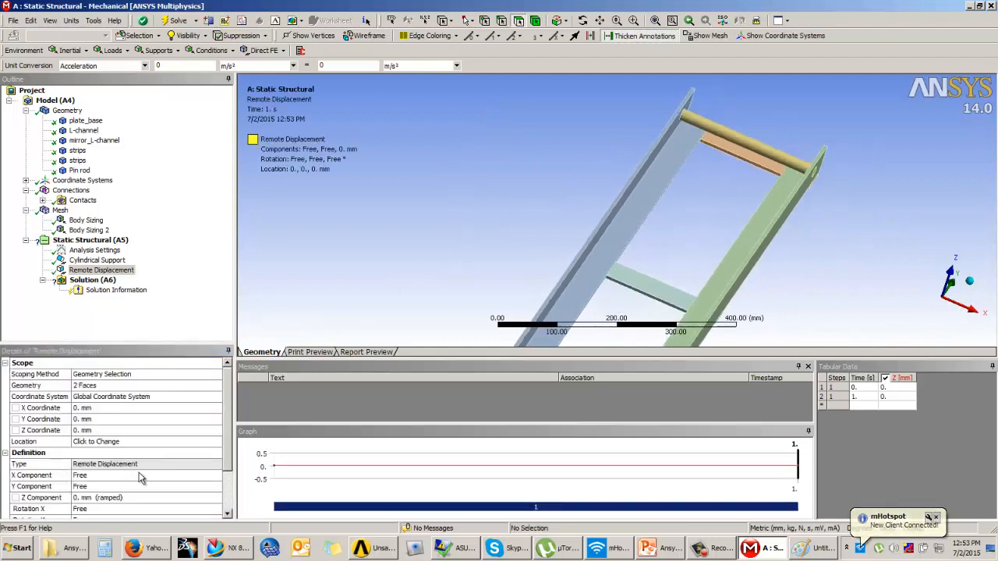
left_click_drag(228, 428, 228, 469)
left_click(82, 453)
left_click(86, 465)
left_click(90, 454)
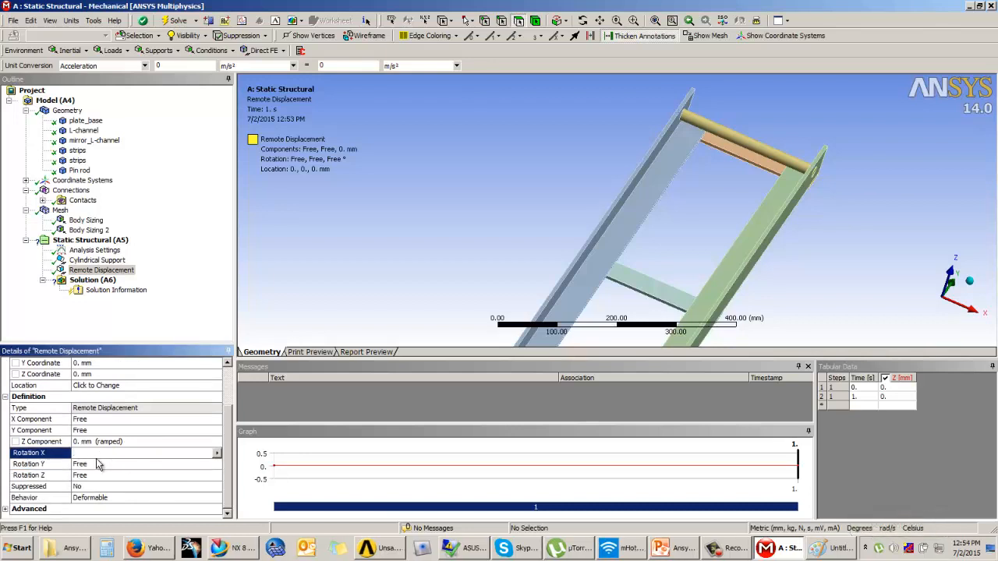
type("0")
key("Return")
scroll(84, 496, "down", 2)
left_click(94, 464)
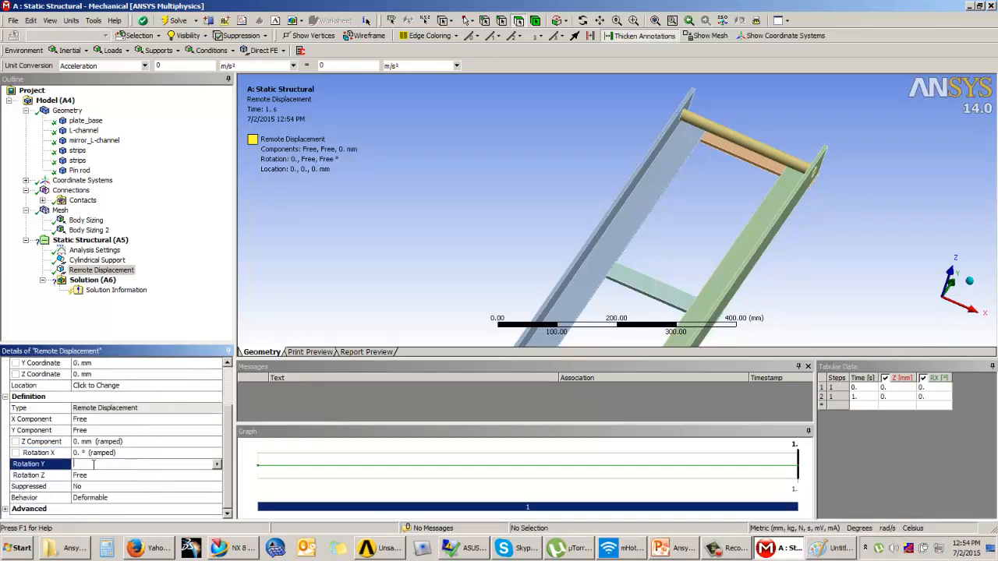
type("0")
key("Return")
middle_click_drag(467, 256, 736, 248)
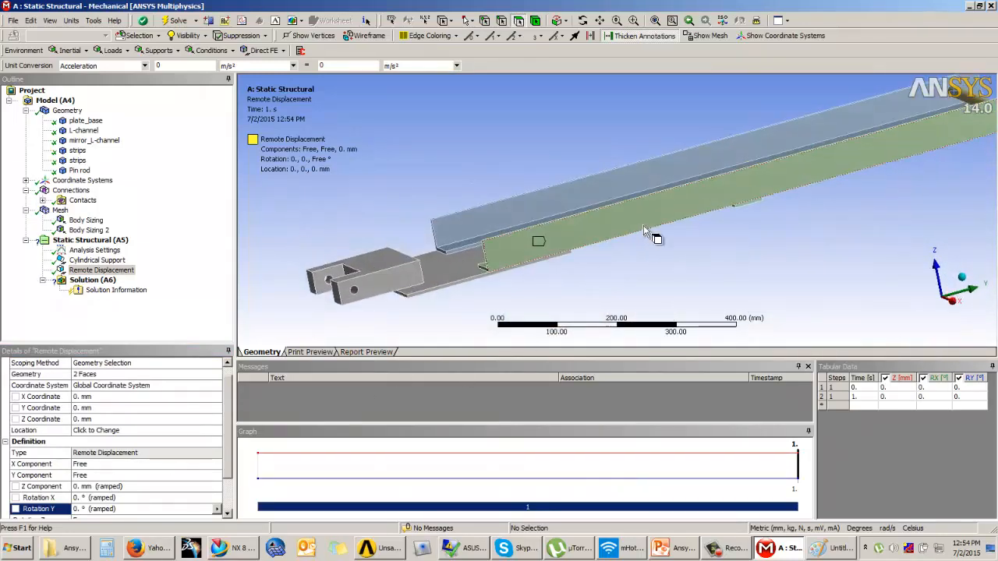
scroll(653, 232, "down", 3)
middle_click_drag(653, 235, 528, 281)
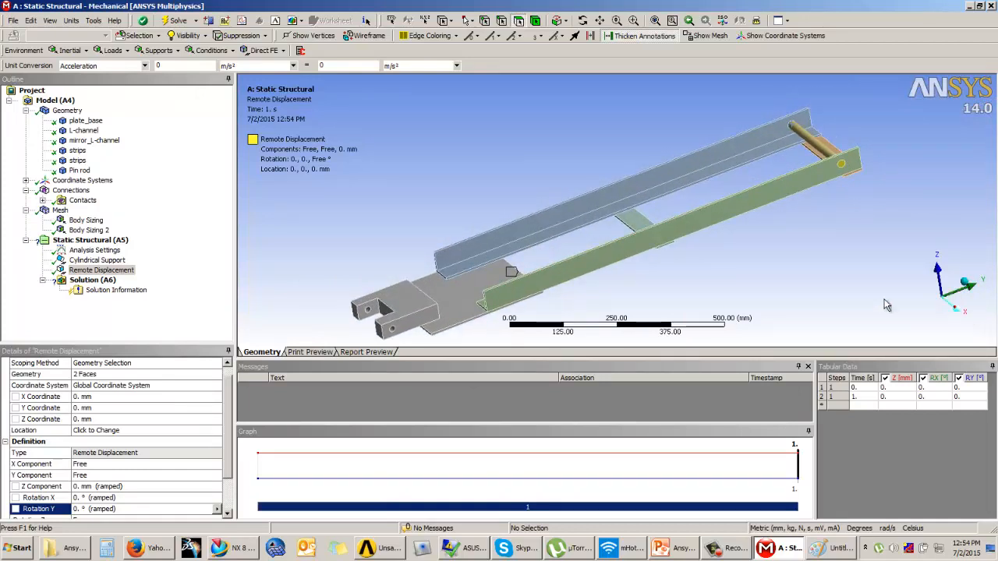
Add a Force on the picked pin-end face with a magnitude of 1 N.
left_click(92, 241)
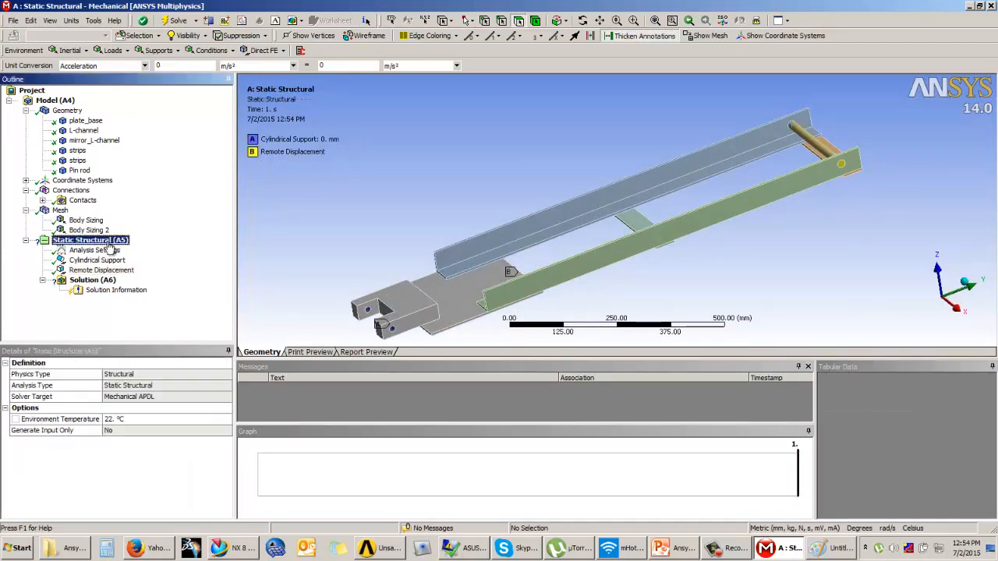
left_click(112, 50)
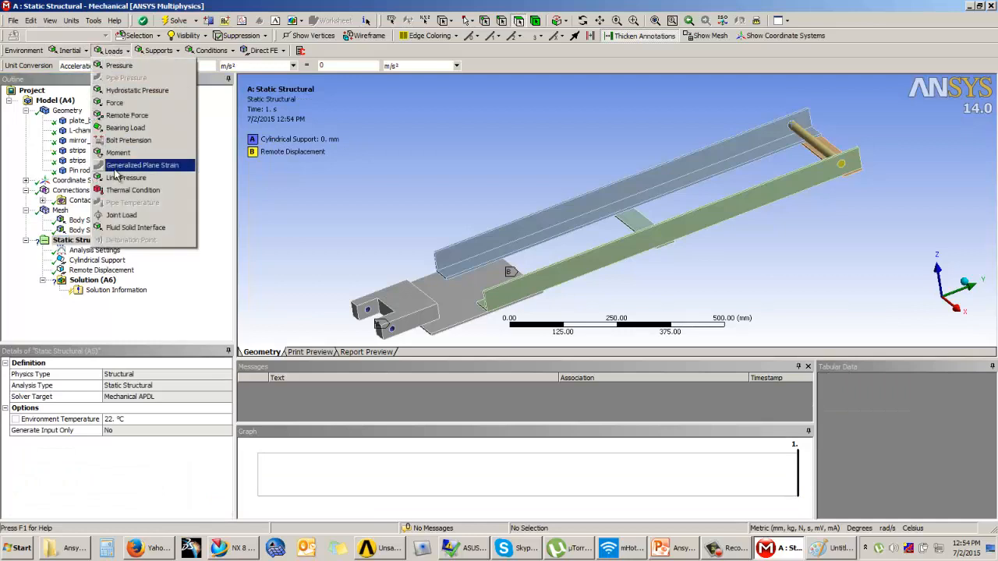
left_click(114, 103)
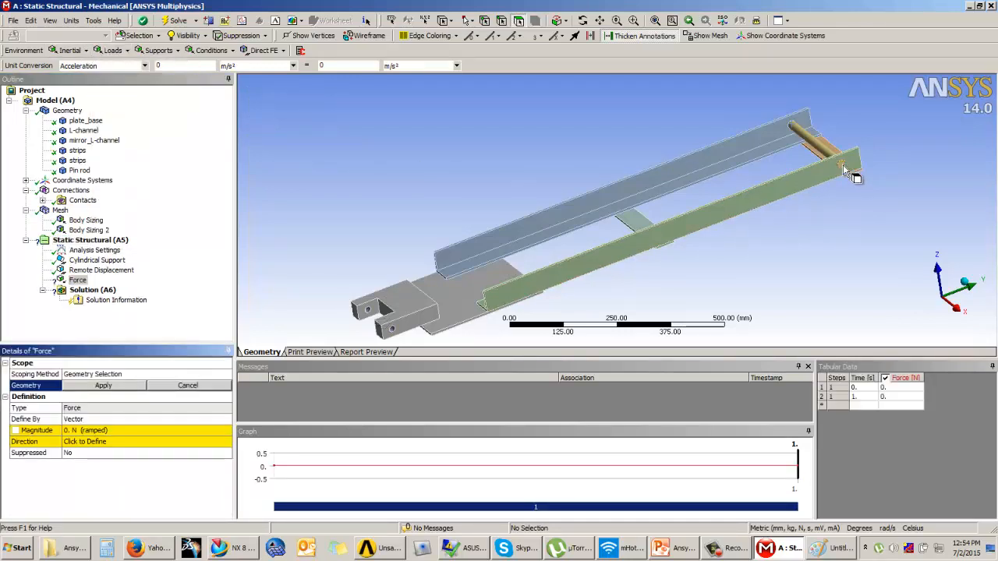
left_click(86, 386)
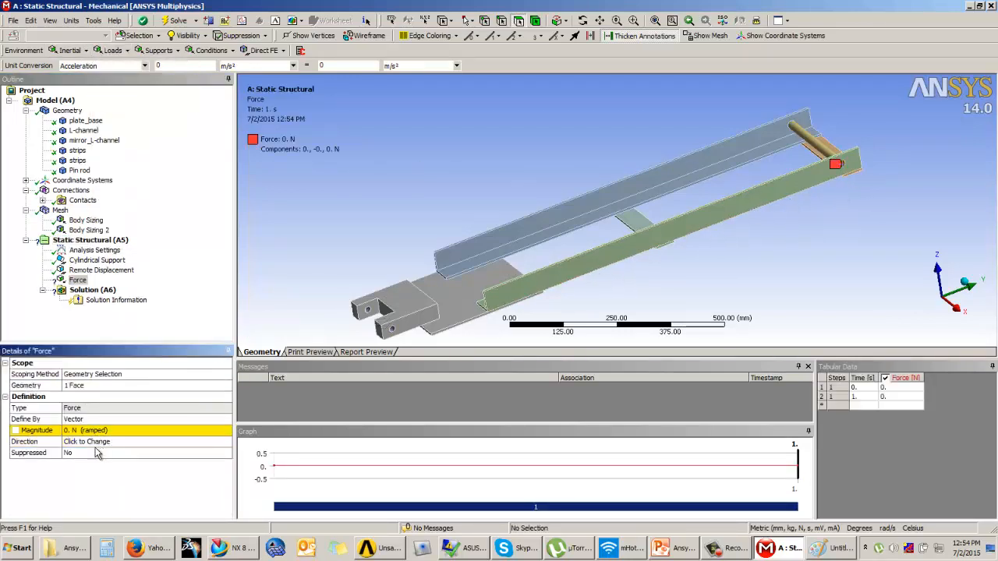
left_click(100, 431)
type("1")
key("Return")
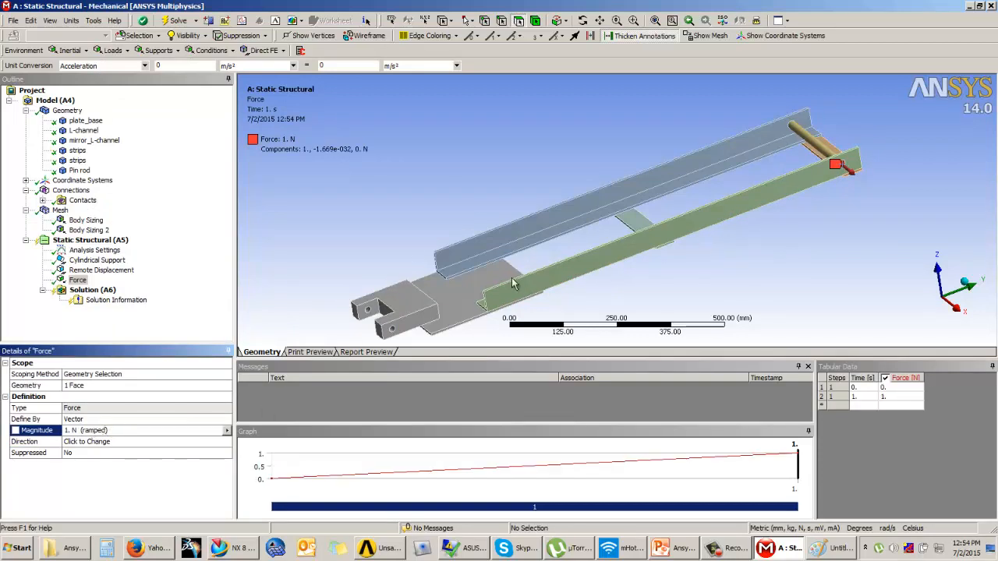
Direct the force along -Y by picking the 1000 mm beam edge.
left_click(91, 442)
left_click(781, 181)
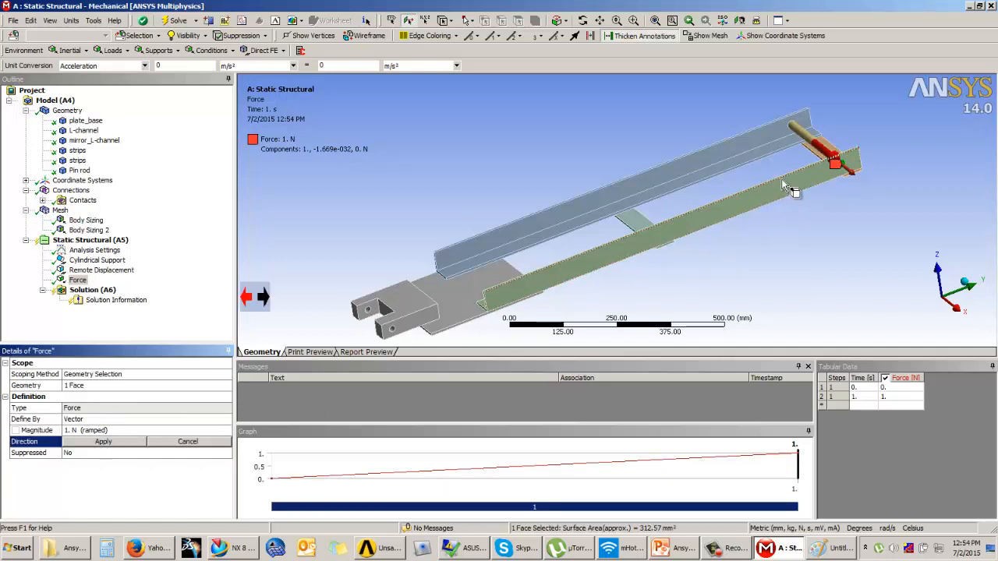
left_click(753, 209)
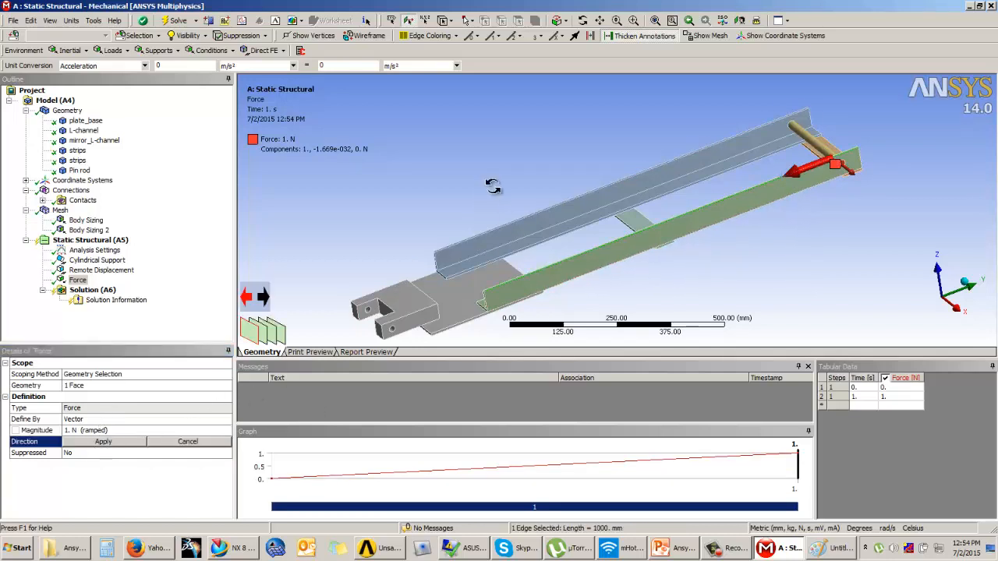
middle_click_drag(491, 191, 506, 195)
left_click(114, 442)
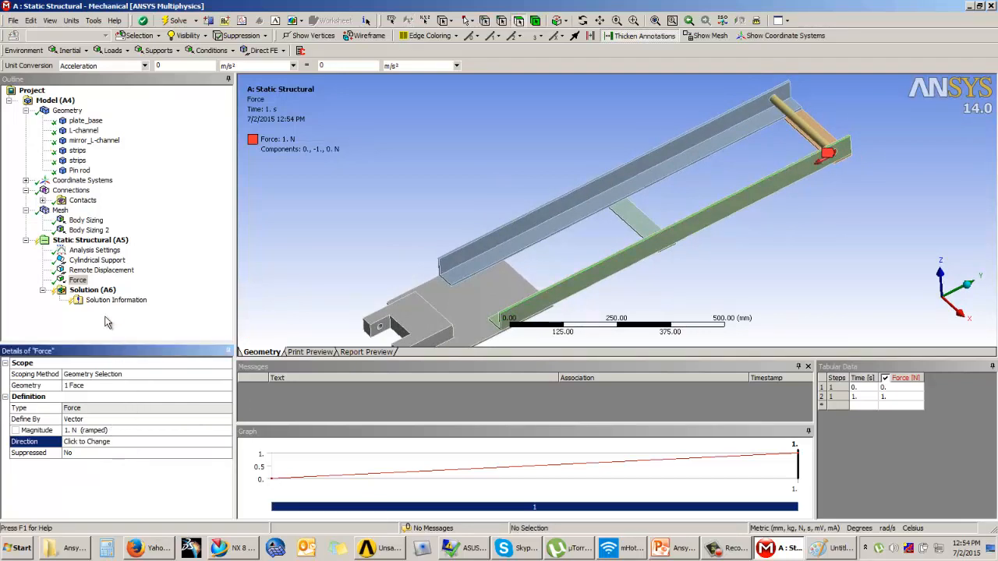
left_click(92, 291)
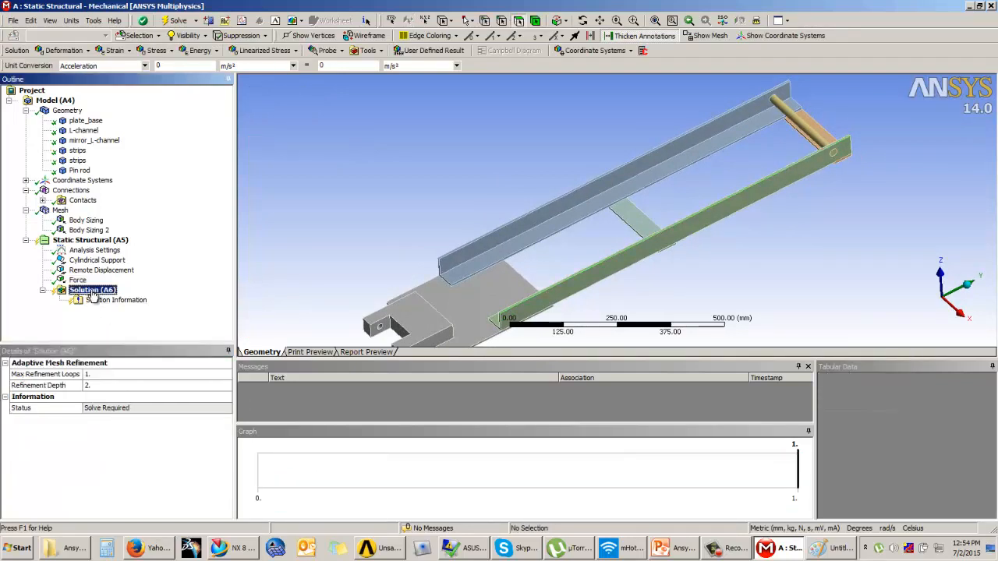
Solve the Static Structural analysis; it finishes with a rigid-body-motion warning.
right_click(95, 290)
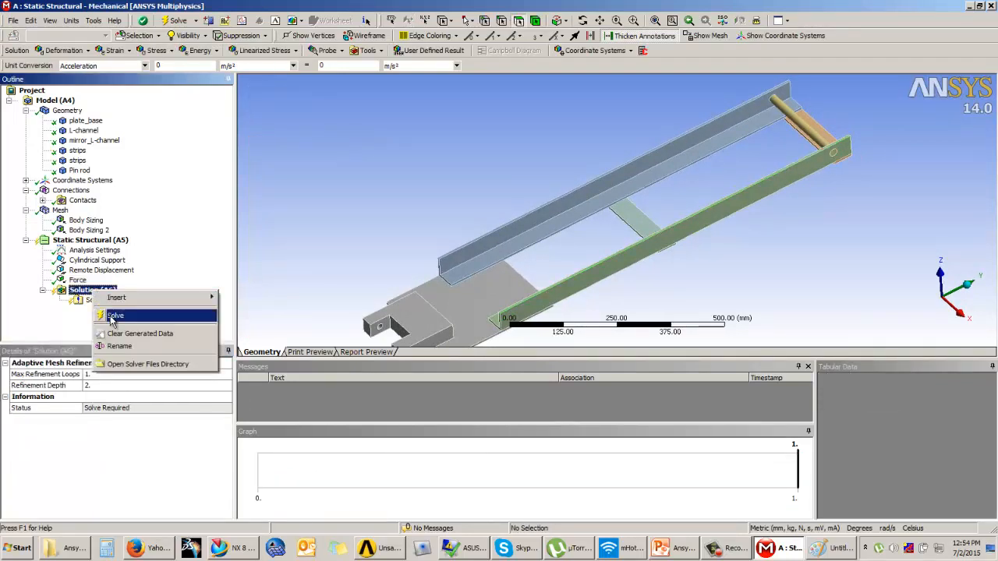
left_click(56, 323)
right_click(107, 292)
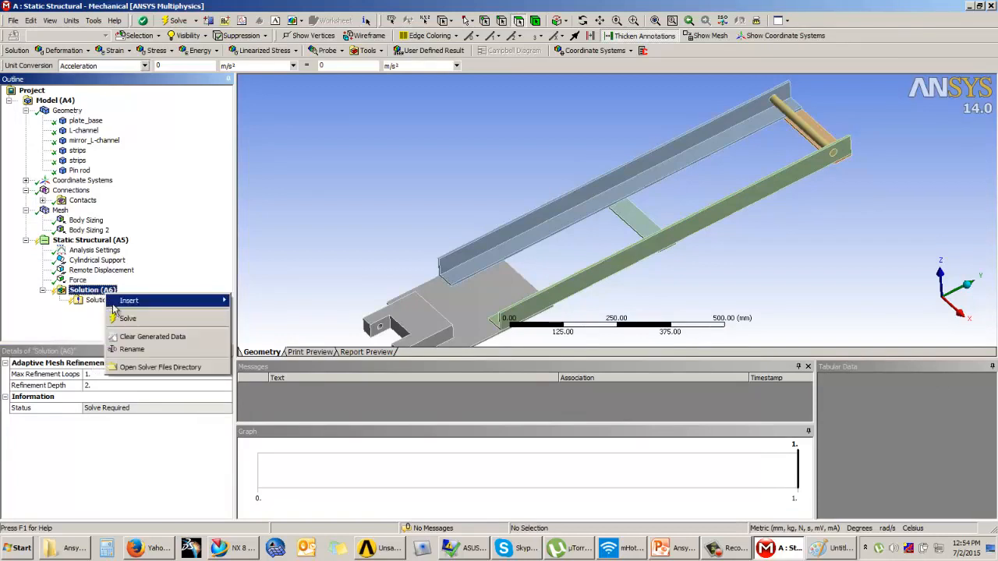
left_click(127, 320)
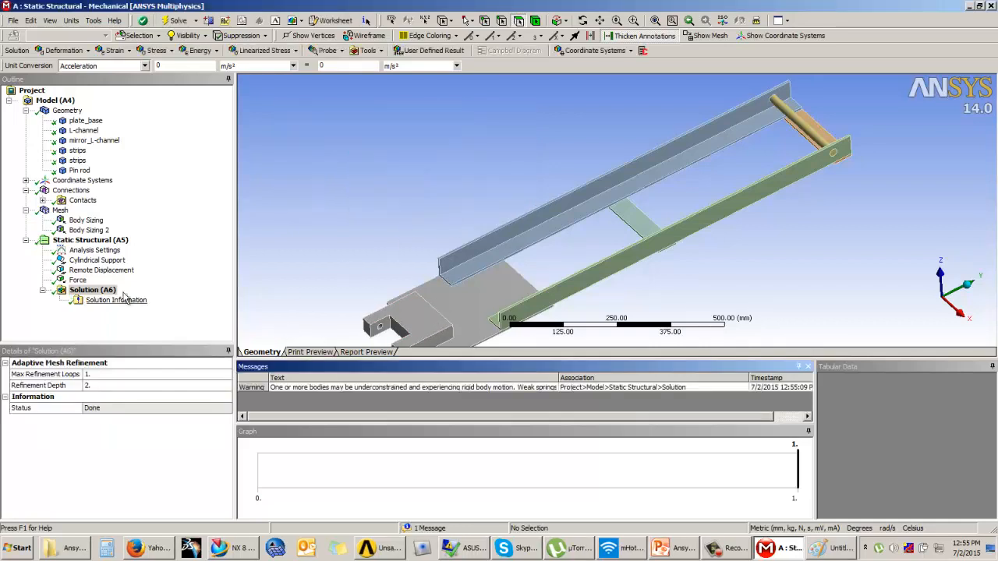
middle_click_drag(502, 221, 508, 191, "ctrl")
scroll(508, 191, "up", 2)
In Workbench, drop a Linear Buckling system onto Static Structural's Solution and open its Setup in Mechanical.
left_click(991, 6)
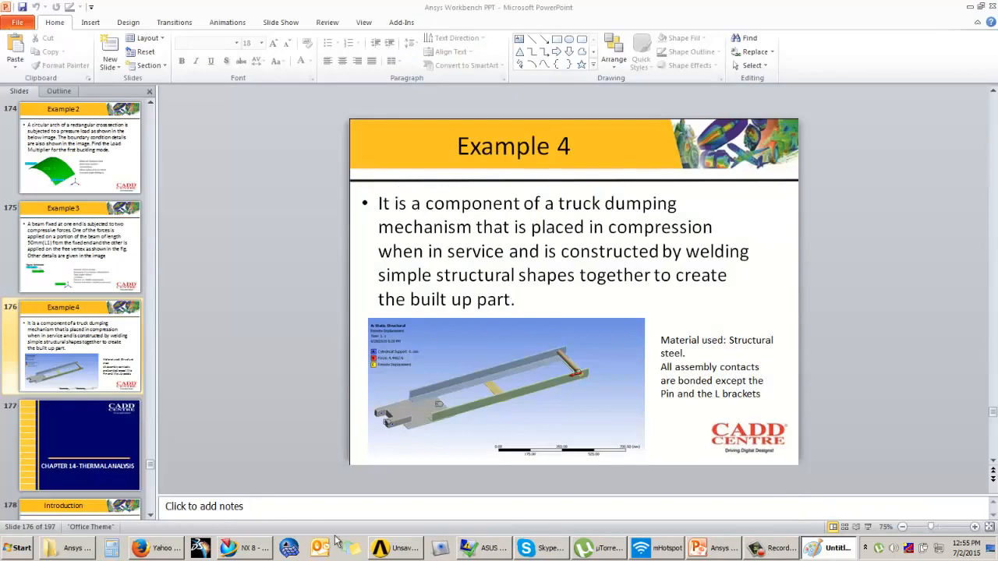
left_click(383, 549)
left_click(459, 276)
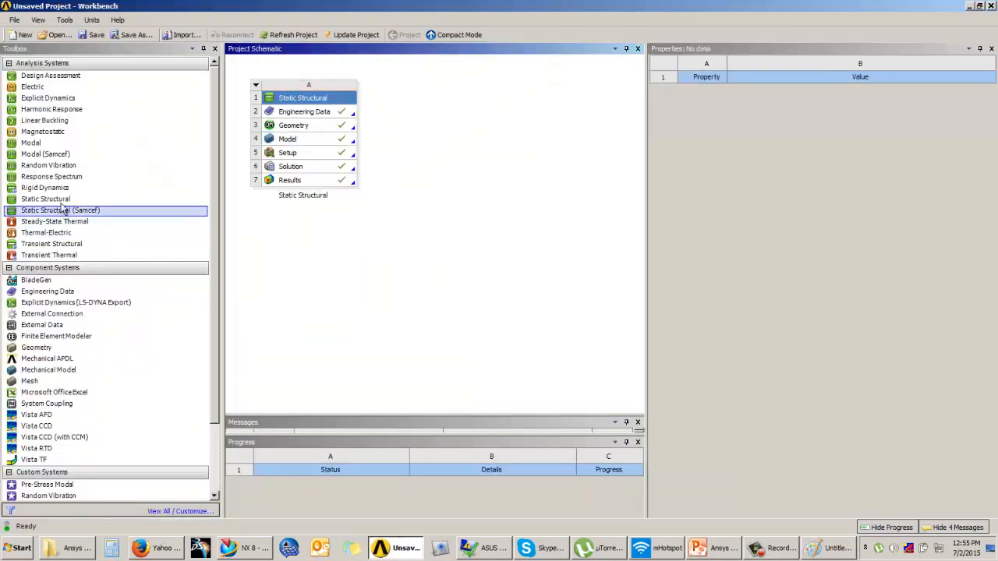
left_click_drag(56, 123, 290, 170)
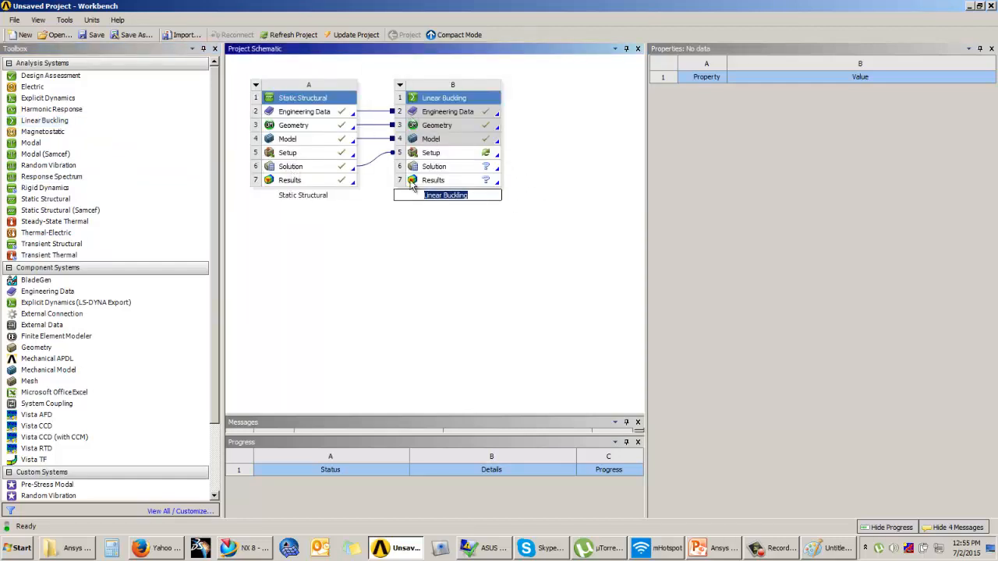
left_click(522, 186)
double_click(468, 153)
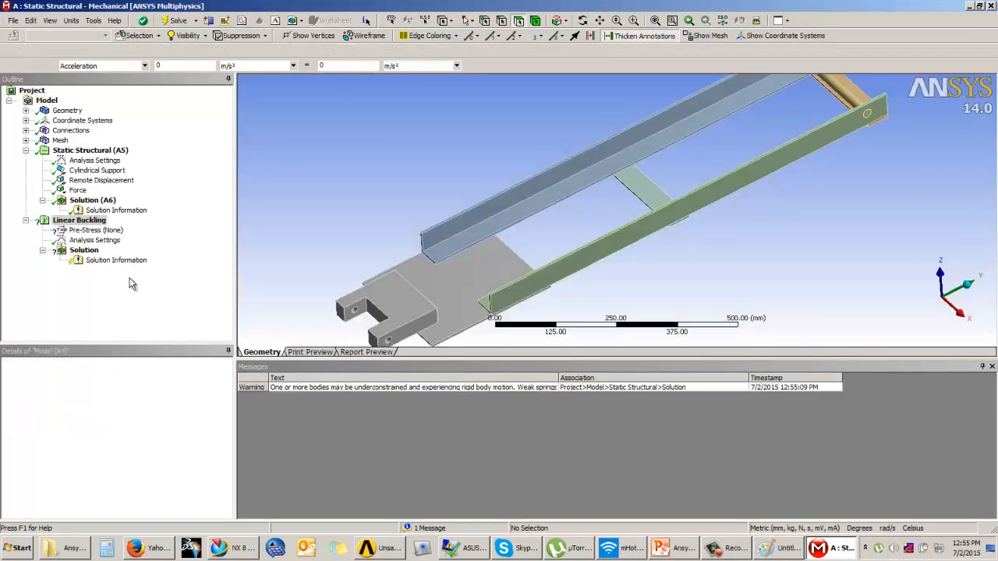
Solve the Linear Buckling analysis from Solution (B6), giving a mode 1 load multiplier of 56732.
left_click(95, 242)
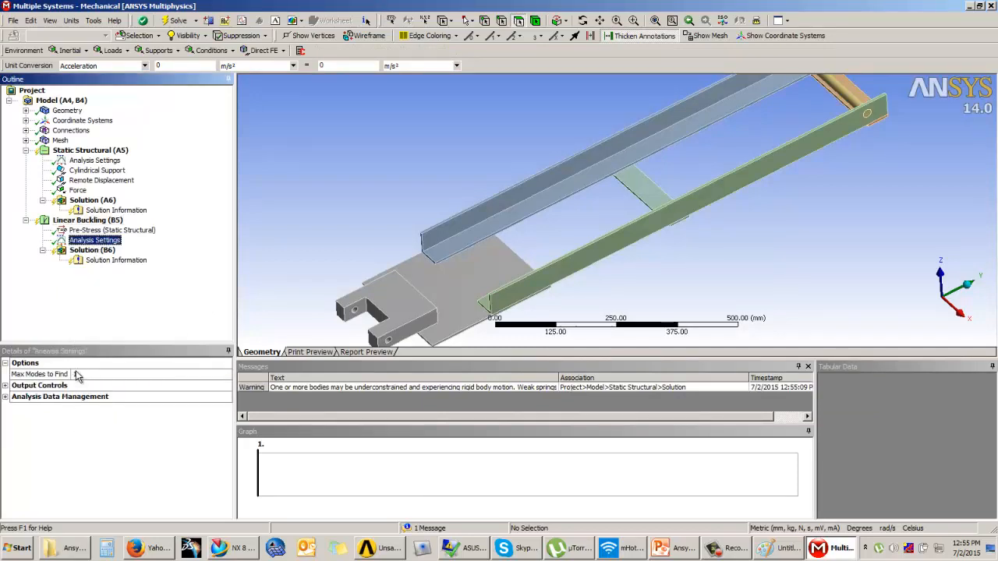
left_click(92, 250)
right_click(98, 250)
left_click(117, 277)
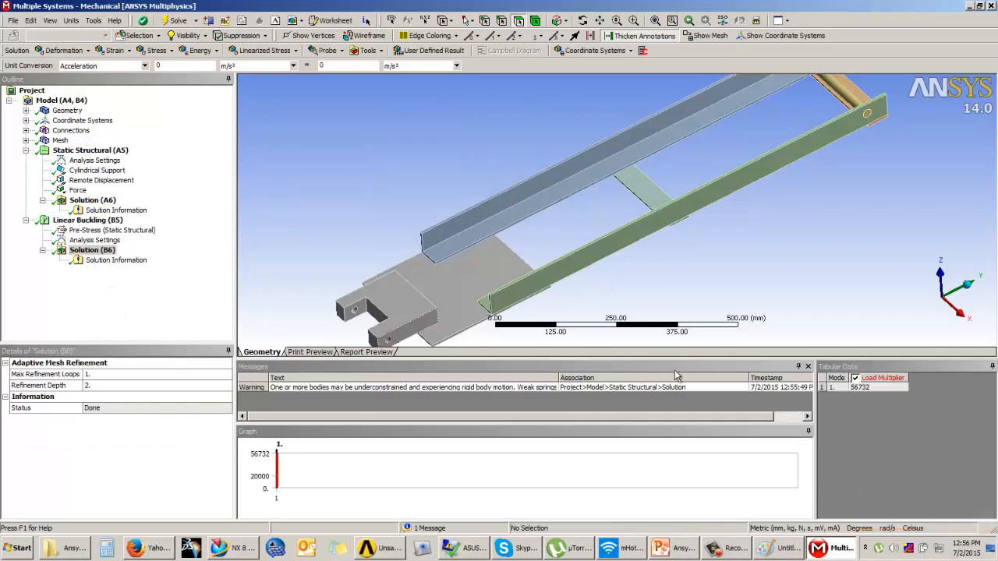
left_click(871, 387)
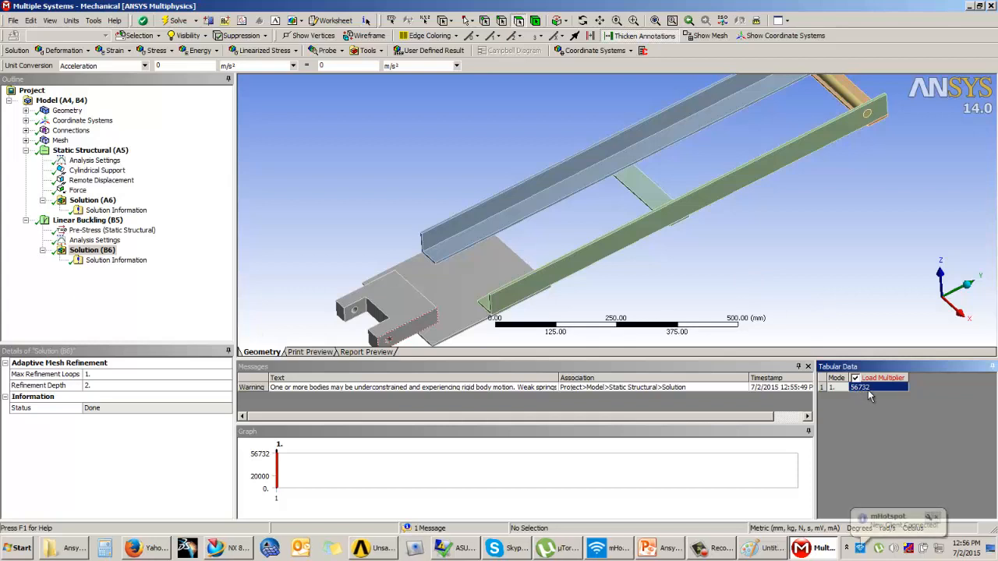
left_click(474, 175)
scroll(477, 177, "down", 4)
middle_click_drag(651, 226, 707, 229)
scroll(716, 235, "up", 2)
scroll(704, 215, "up", 1)
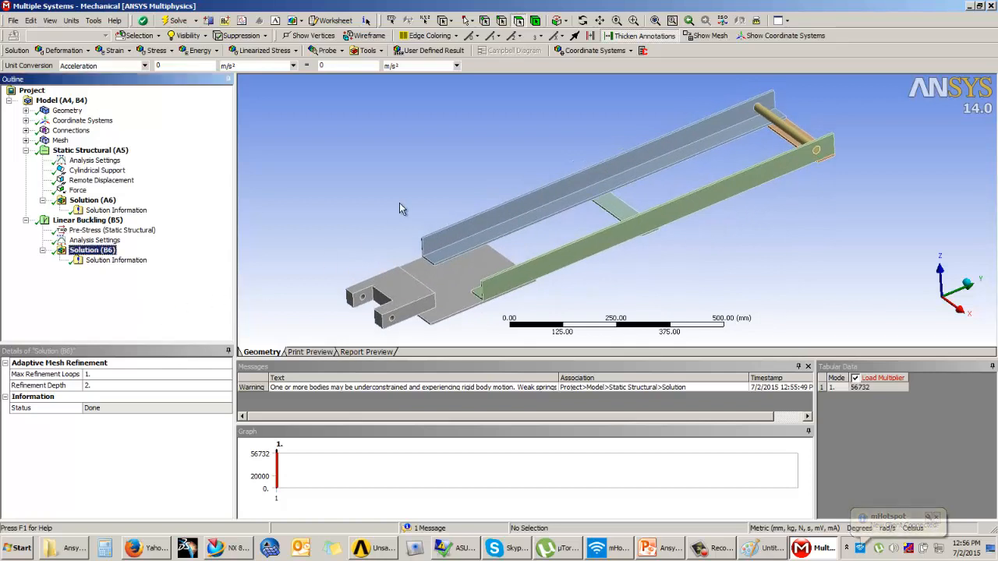
mouse_move(585, 270)
middle_mouse_down()
mouse_move(582, 252)
mouse_move(574, 260)
middle_mouse_up()
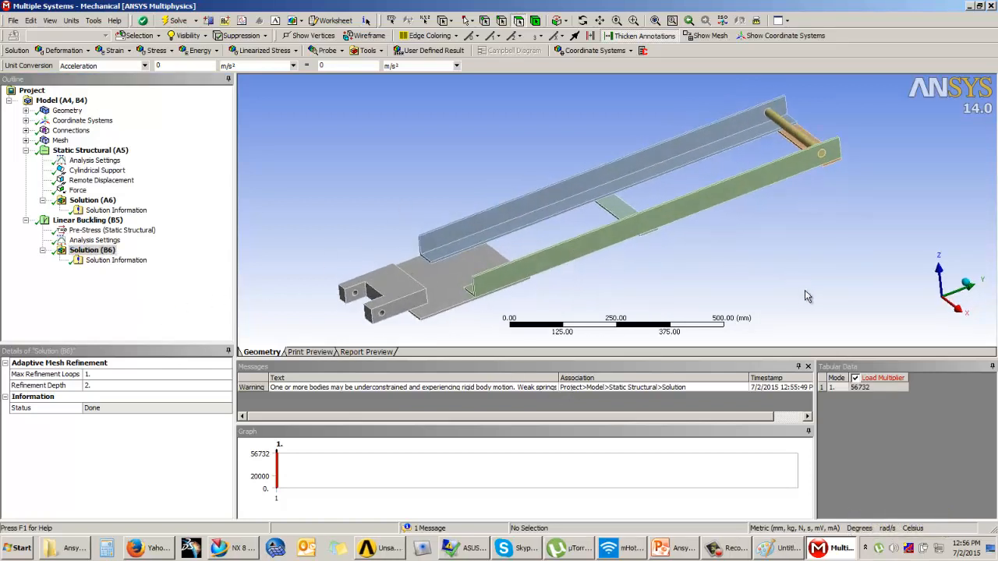
left_click(728, 552)
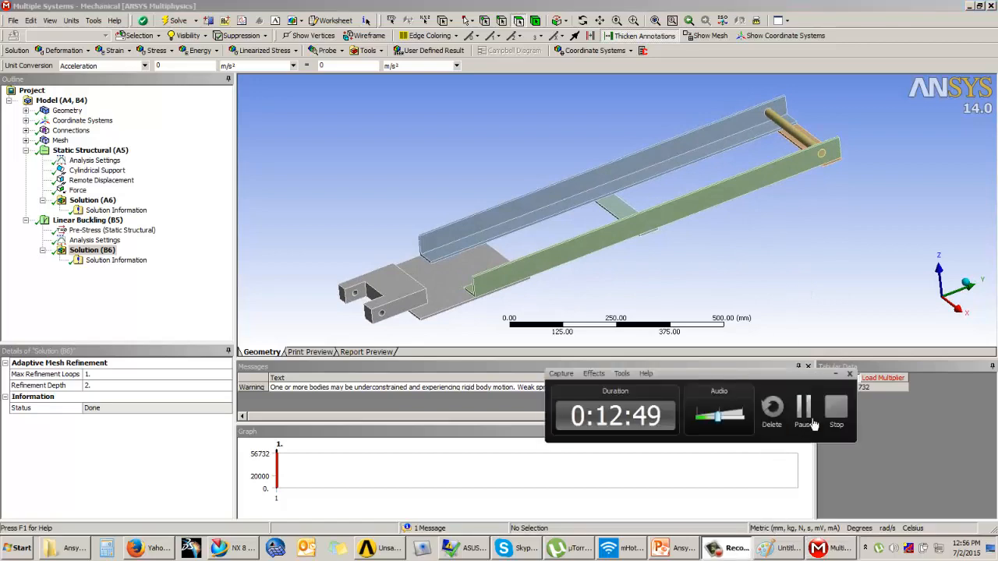